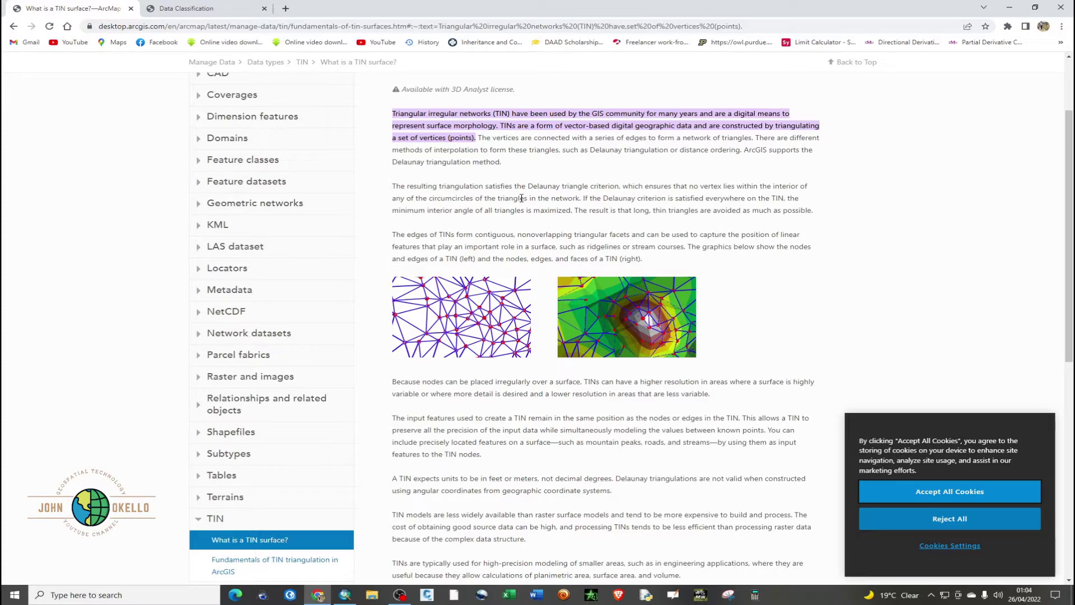
Step: Add the ElevPts_95per.shp point shapefile from the Elevation Points folder to the map
scroll(525, 270, down, 4)
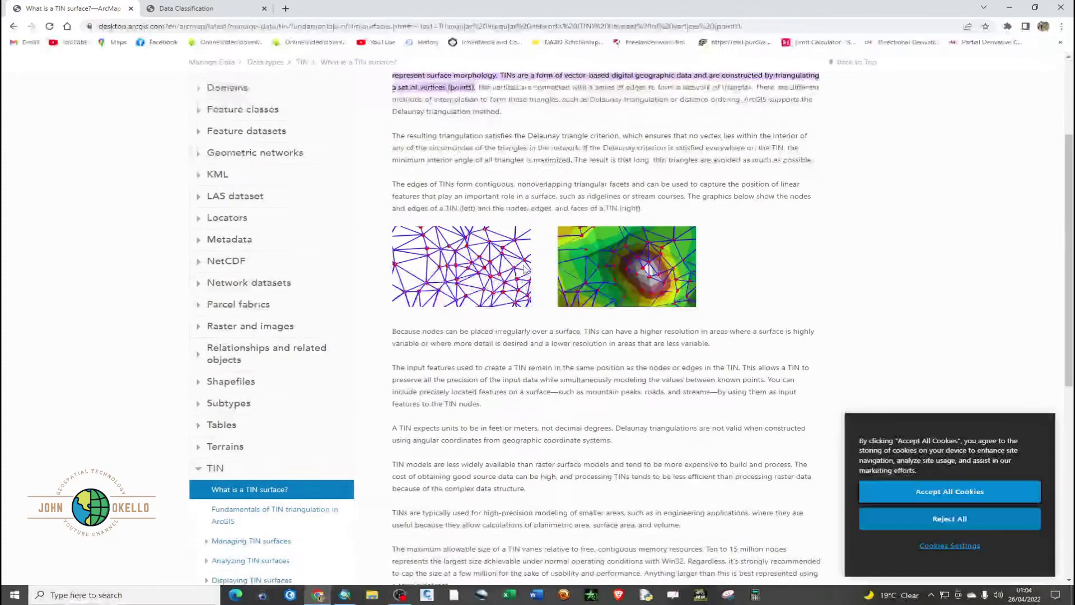
scroll(525, 270, up, 6)
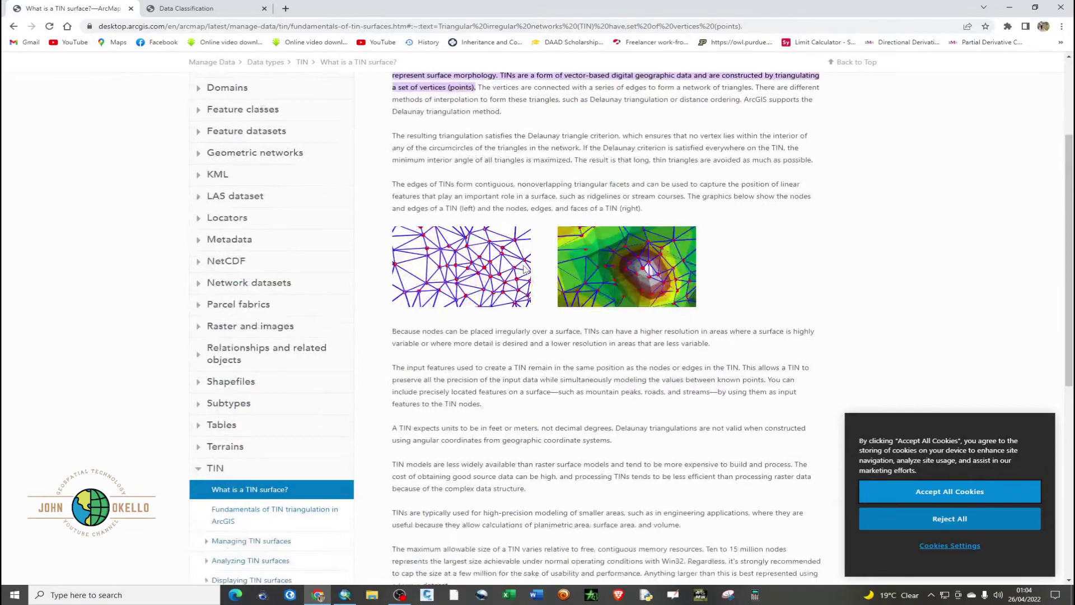
scroll(524, 269, down, 6)
scroll(524, 266, up, 6)
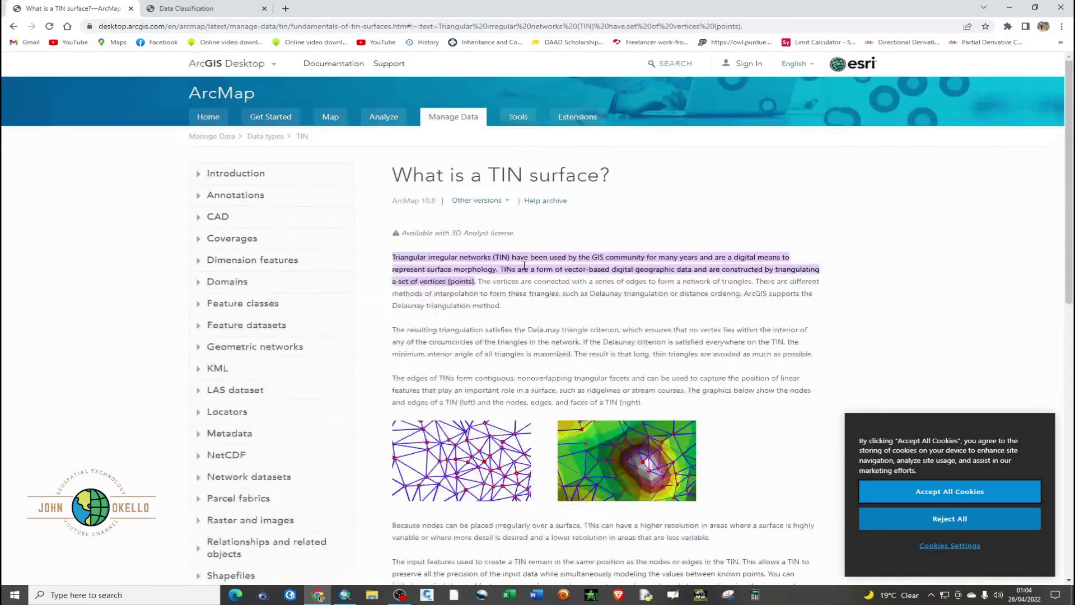
scroll(524, 266, down, 3)
scroll(525, 267, up, 3)
scroll(525, 269, down, 2)
scroll(525, 270, down, 6)
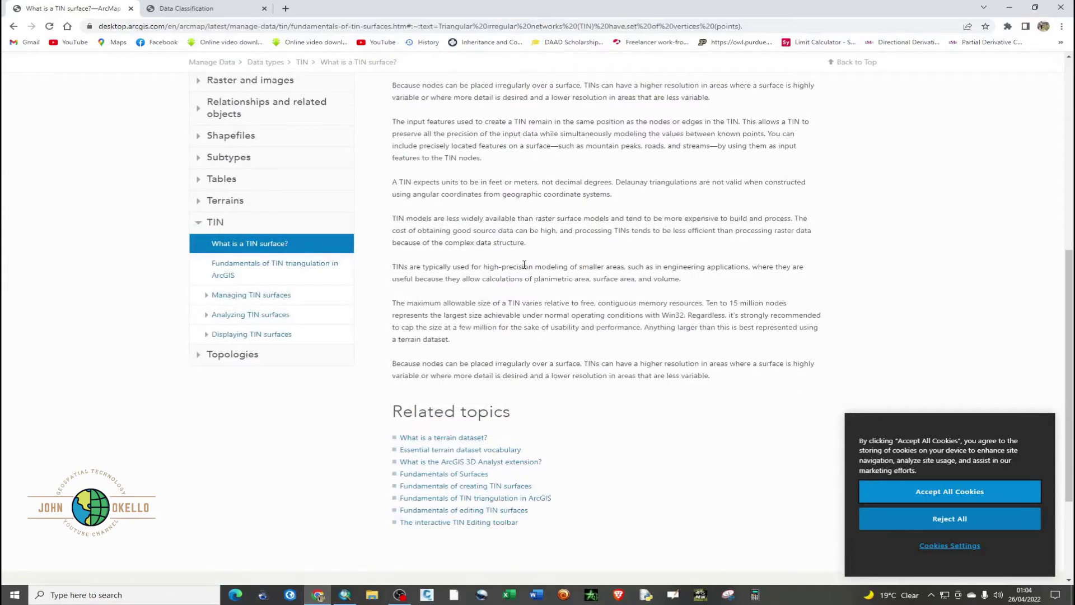
scroll(524, 265, down, 3)
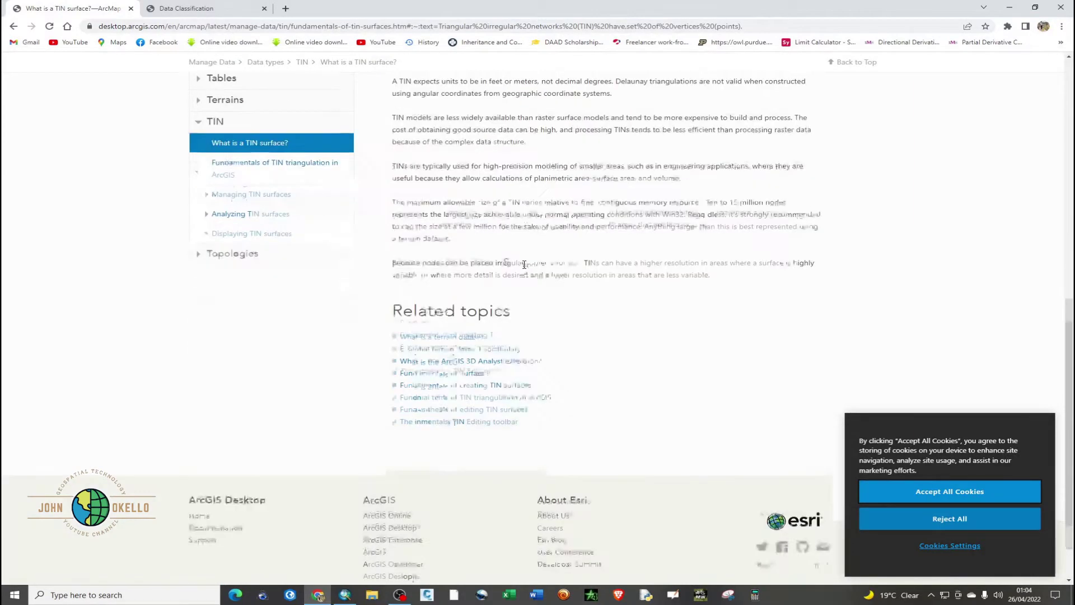
scroll(525, 269, up, 2)
scroll(524, 267, up, 3)
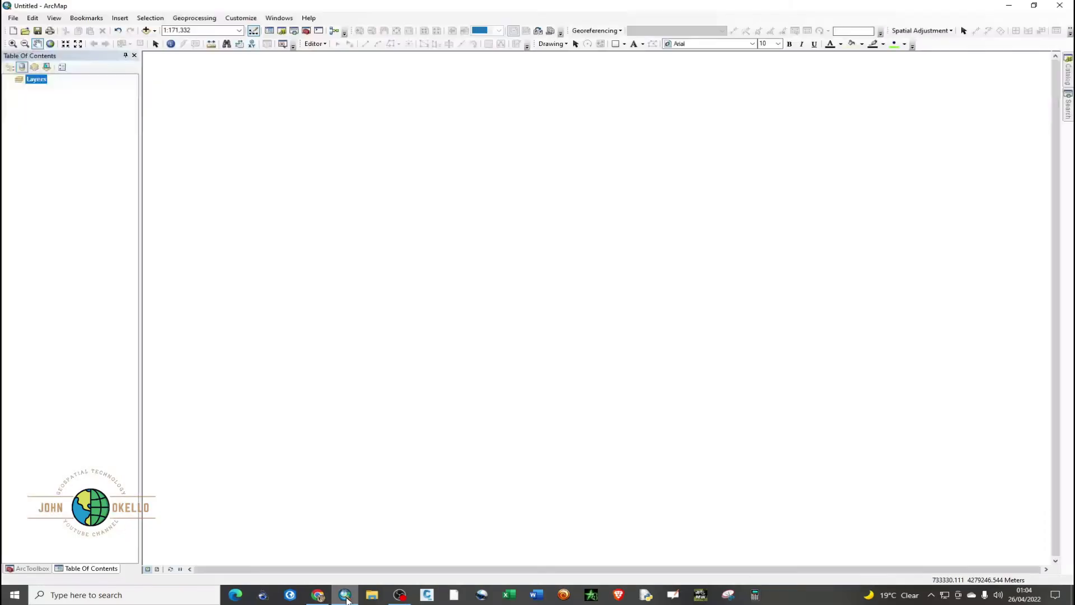
click(145, 31)
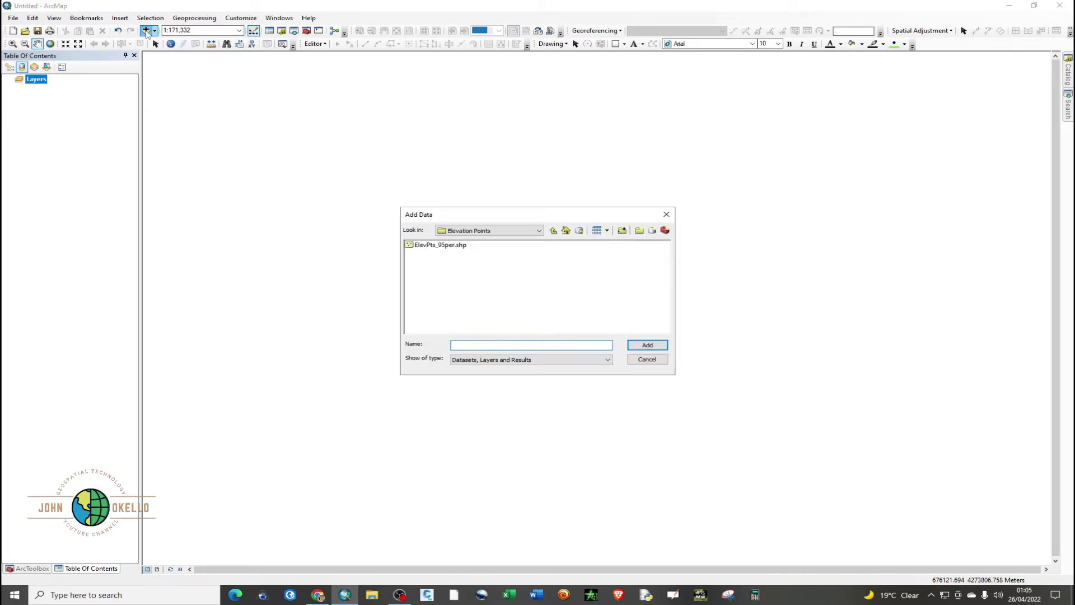
click(441, 245)
click(646, 345)
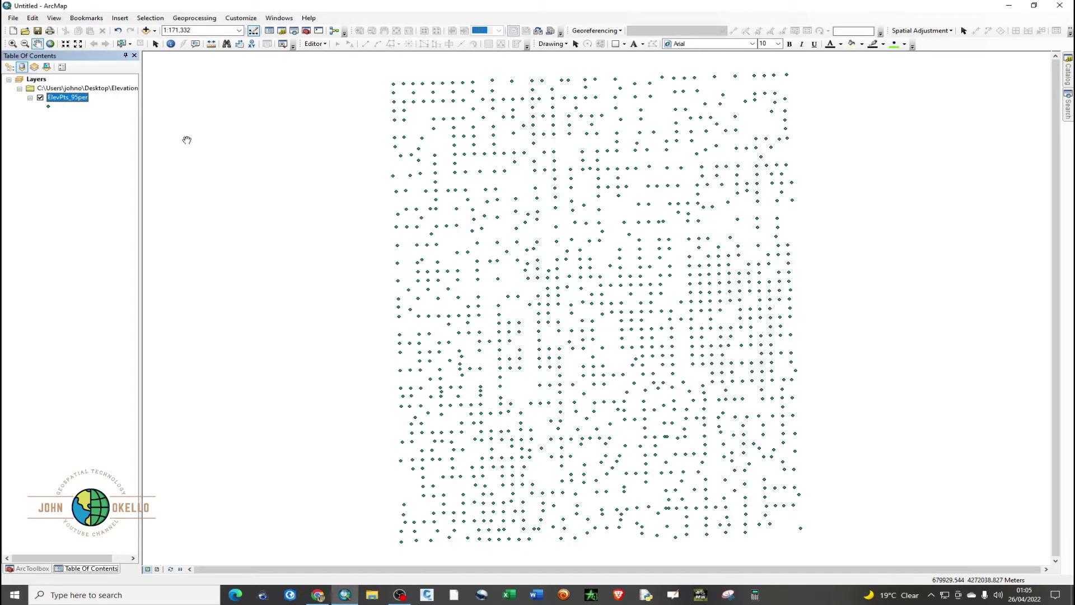
right_click(77, 97)
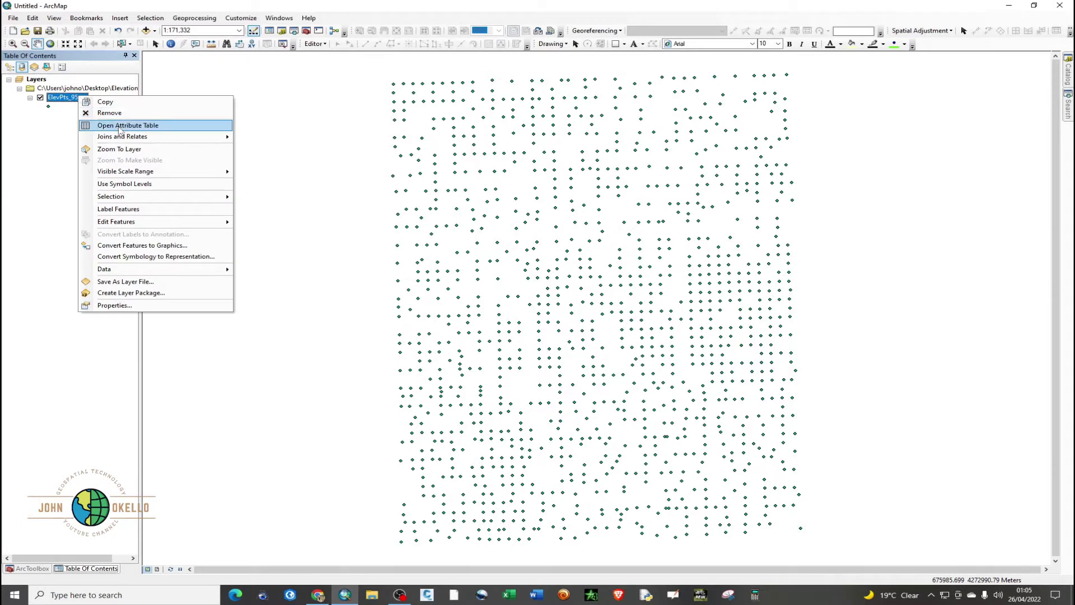
click(119, 127)
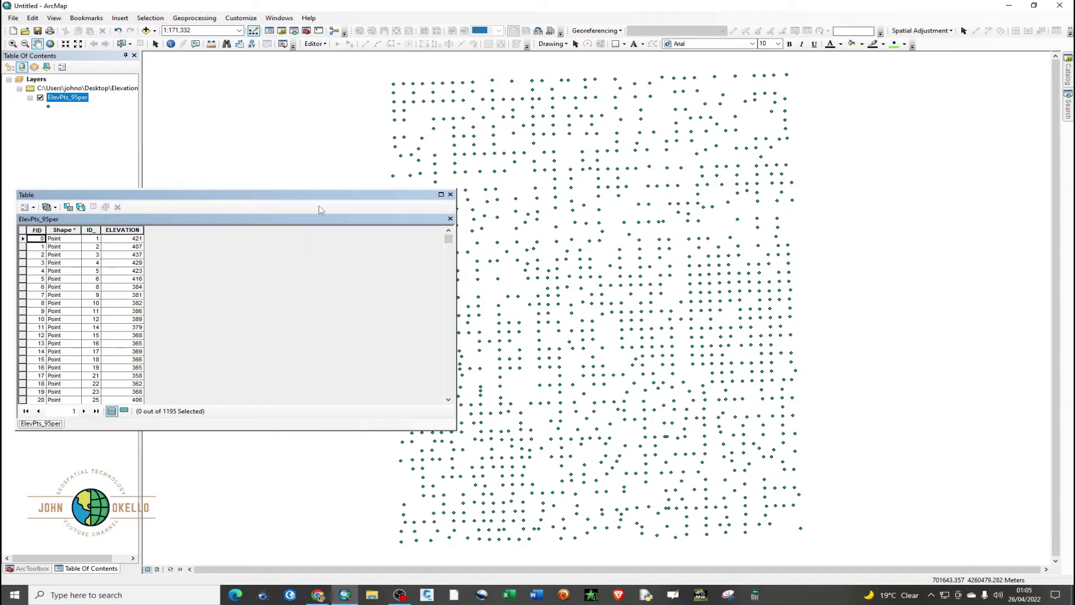
click(450, 195)
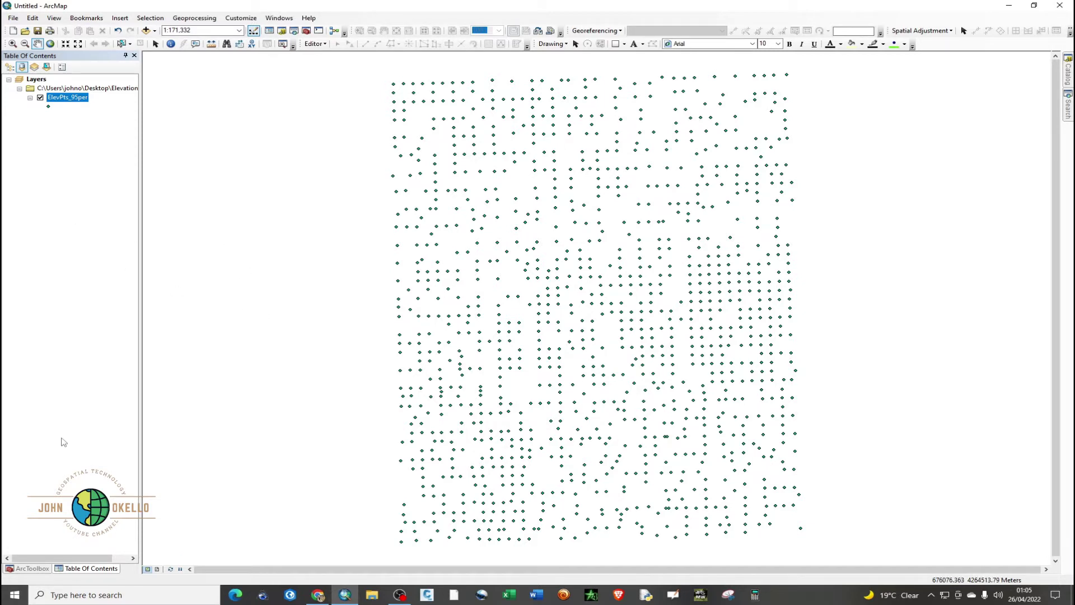
Step: Launch Create TIN from ArcToolbox's 3D Analyst Tools > Data Management > TIN toolset
click(28, 568)
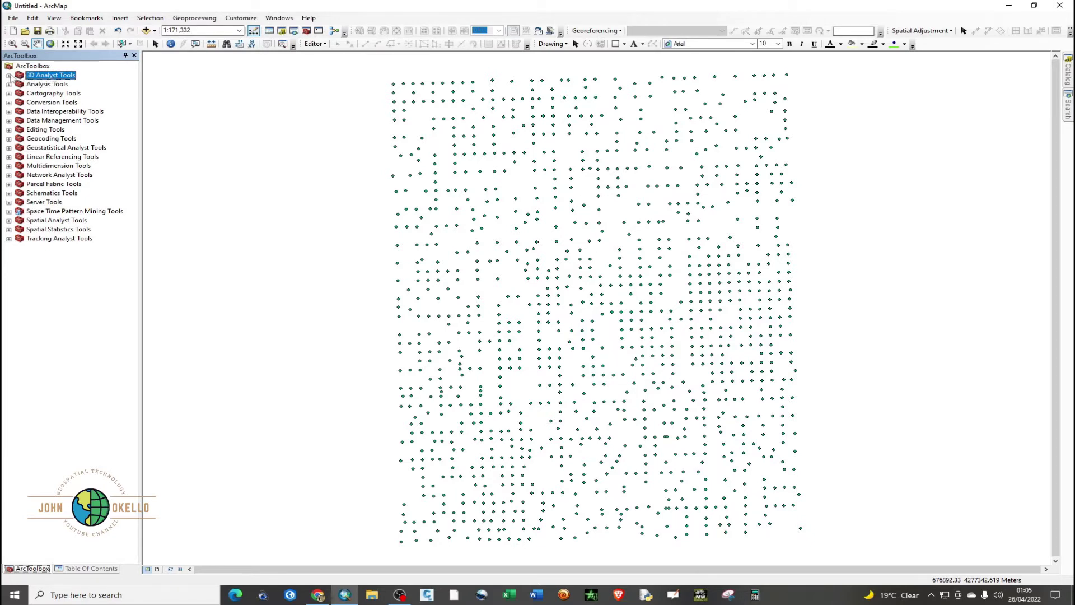
click(8, 75)
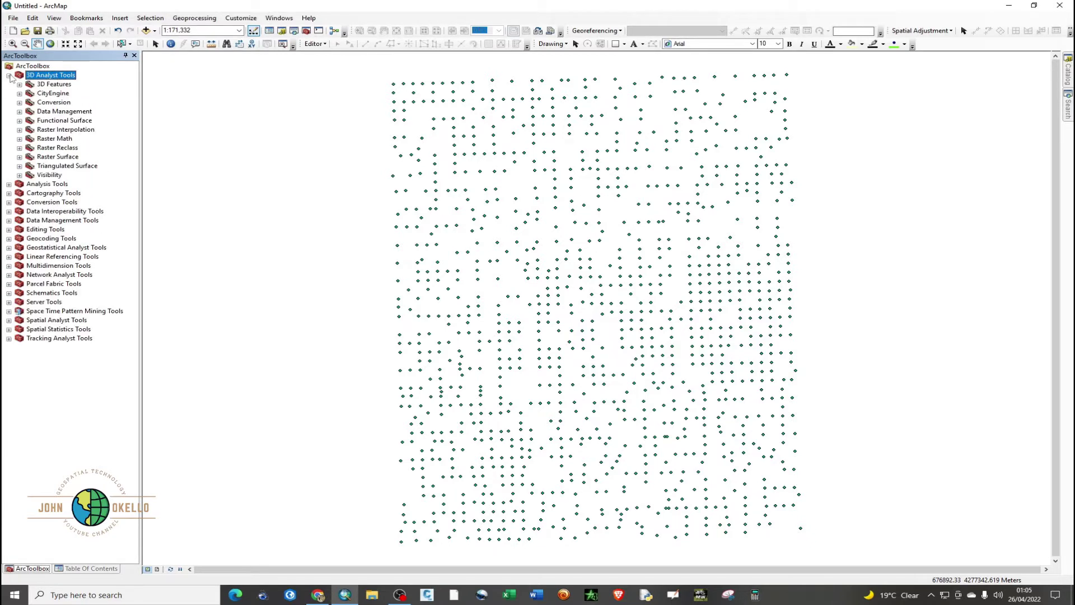
click(19, 111)
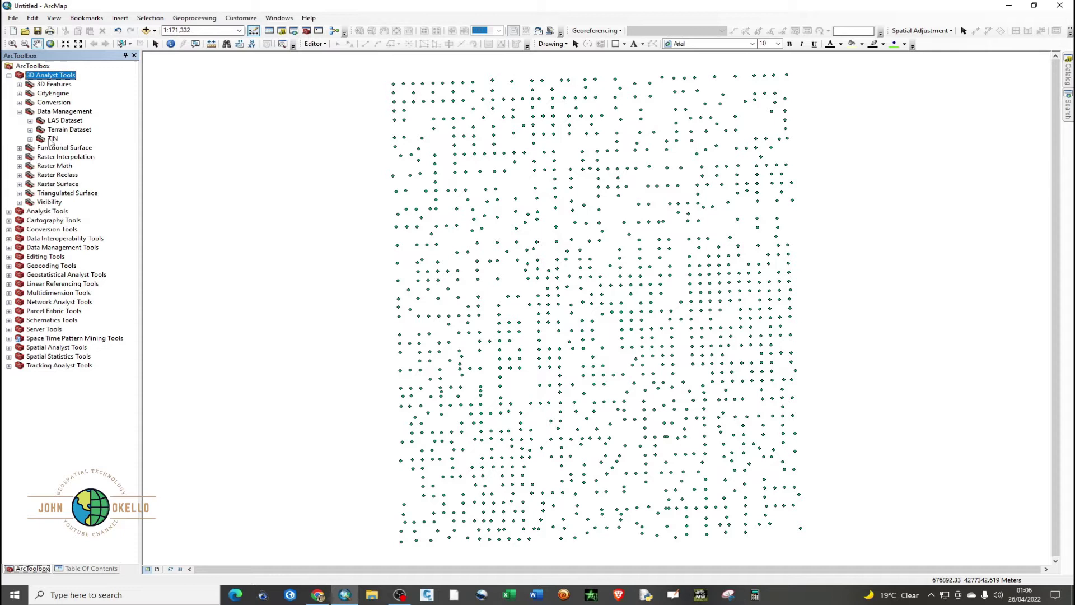
click(30, 139)
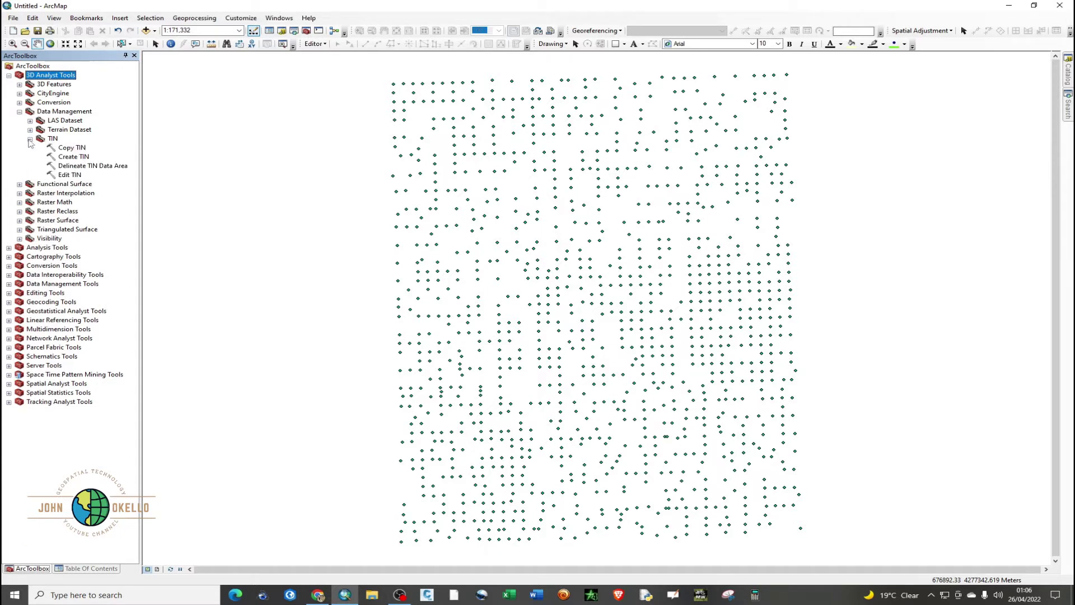
double_click(72, 159)
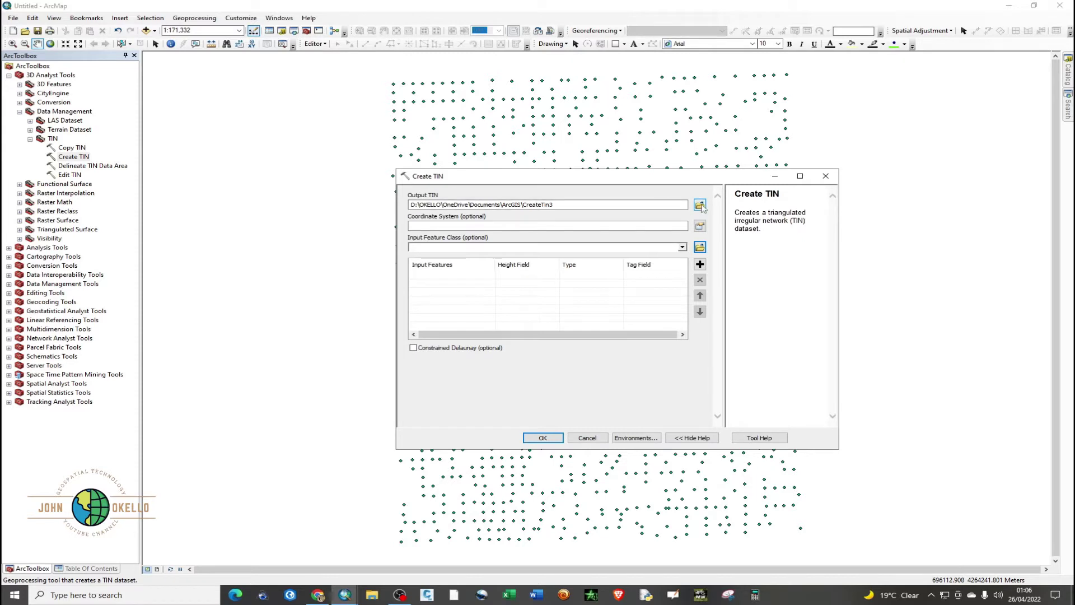
Step: Create a new 'TIN Surface' folder on the Desktop for the output TIN
click(699, 205)
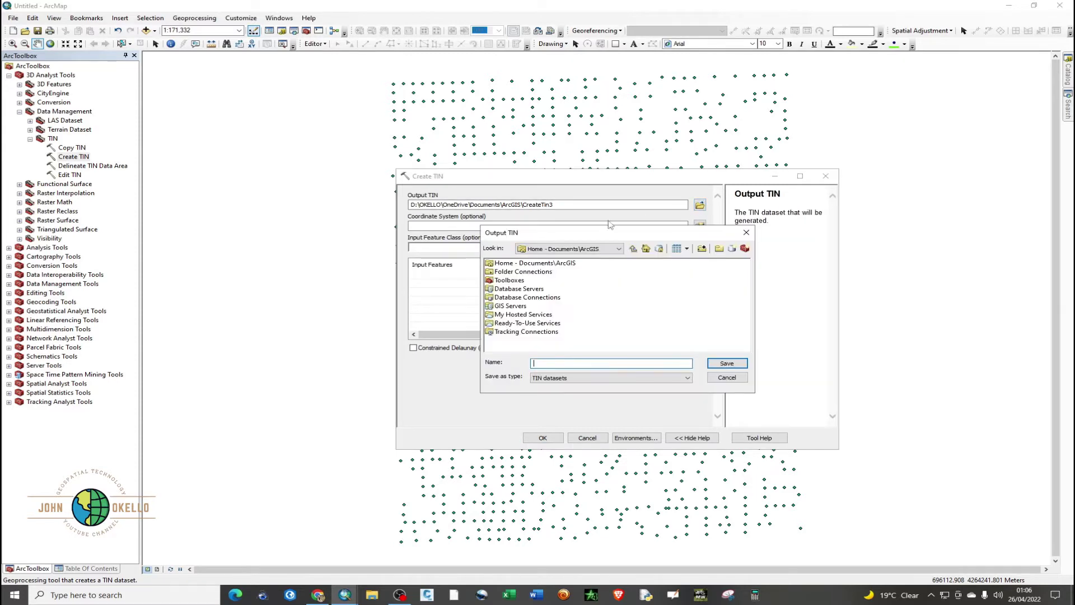
click(616, 249)
click(600, 277)
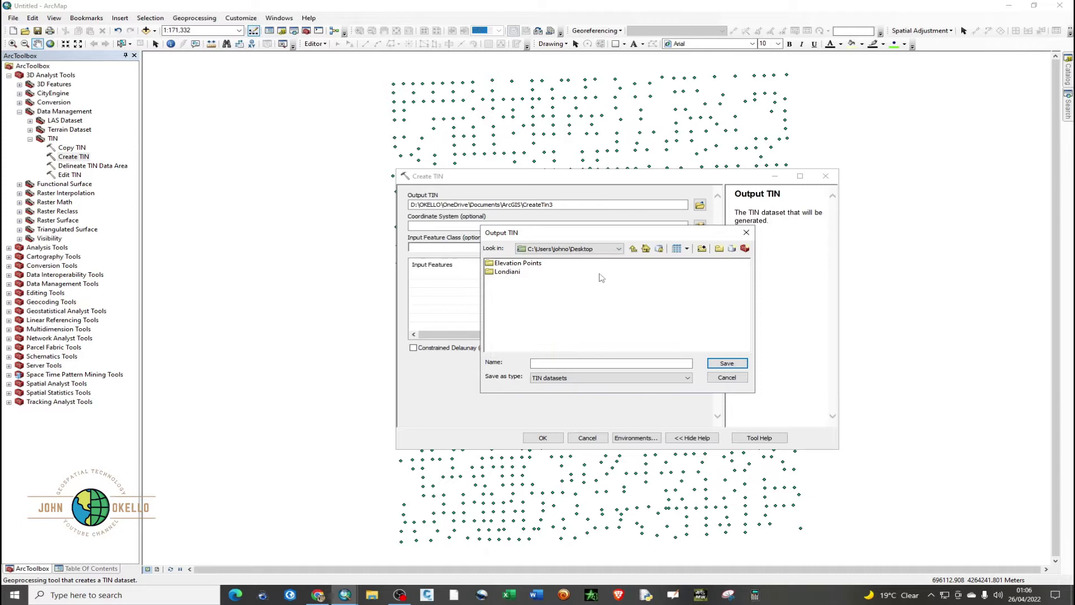
click(719, 248)
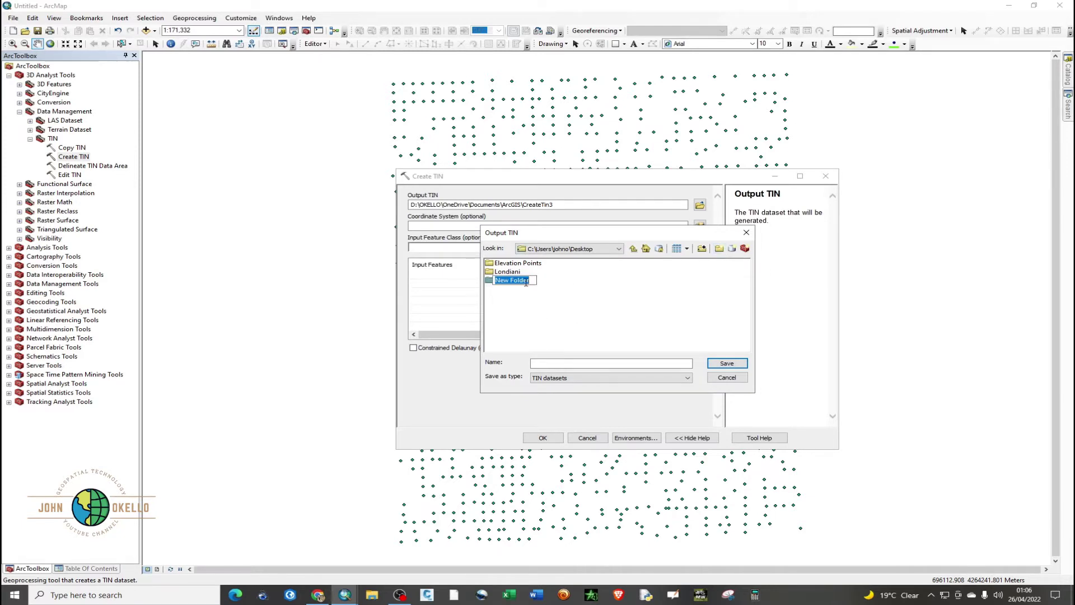
text(TIN Surface)
key(Return)
Step: Name the output TIN 'TINs' inside the TIN Surface folder and save it
double_click(526, 281)
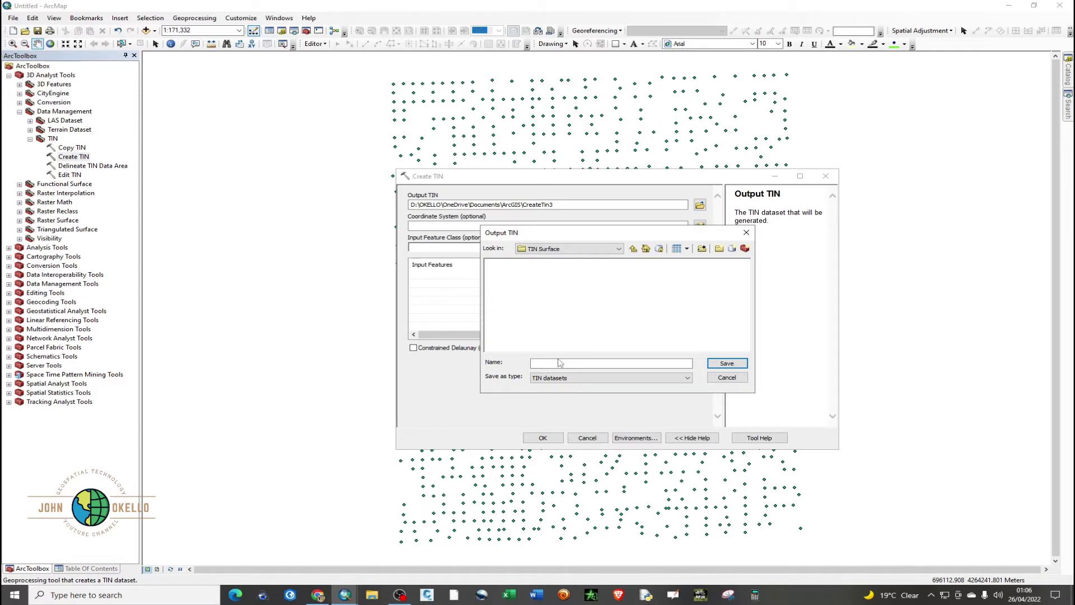
click(556, 361)
text(TINs)
key(Return)
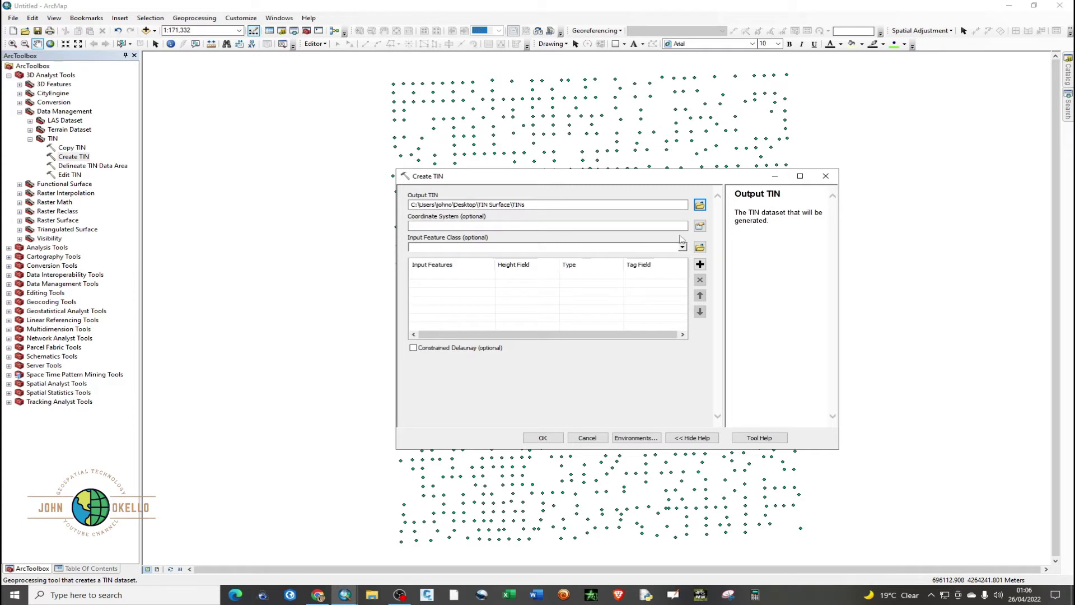
click(74, 569)
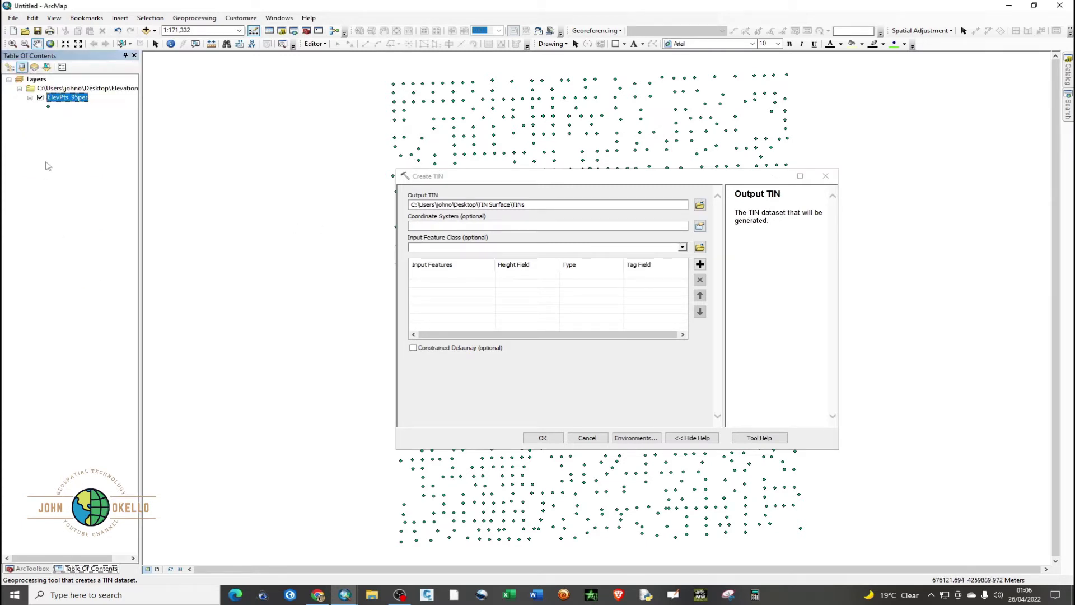
right_click(78, 99)
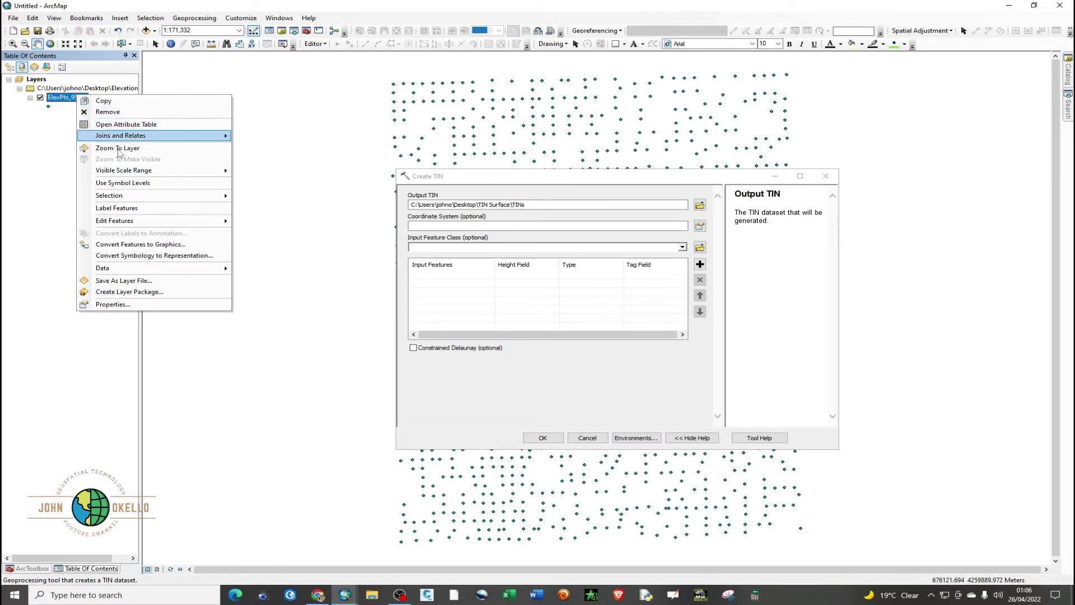
click(114, 305)
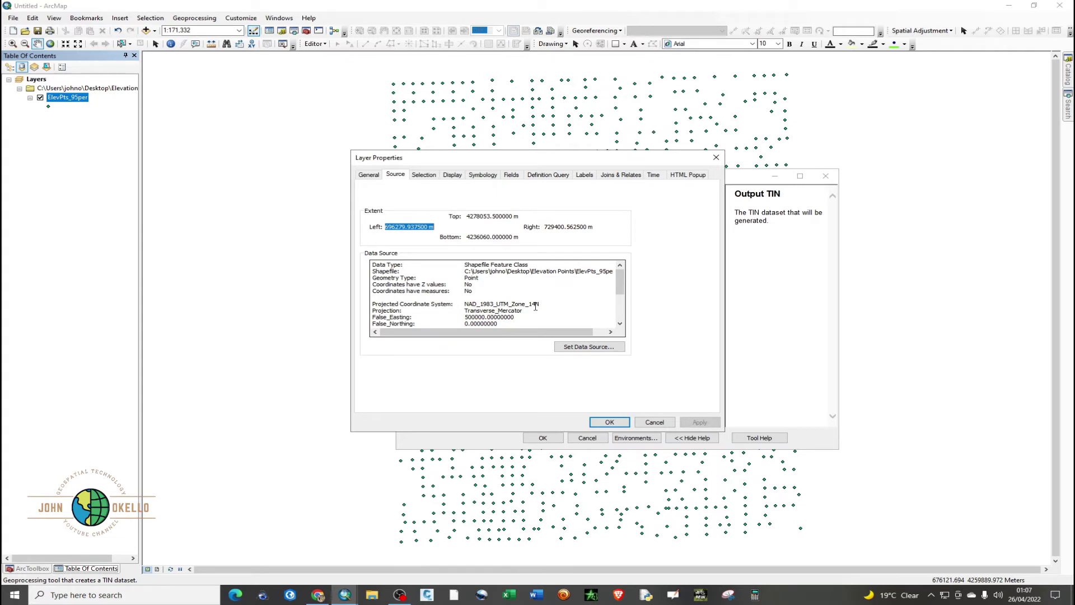
click(610, 422)
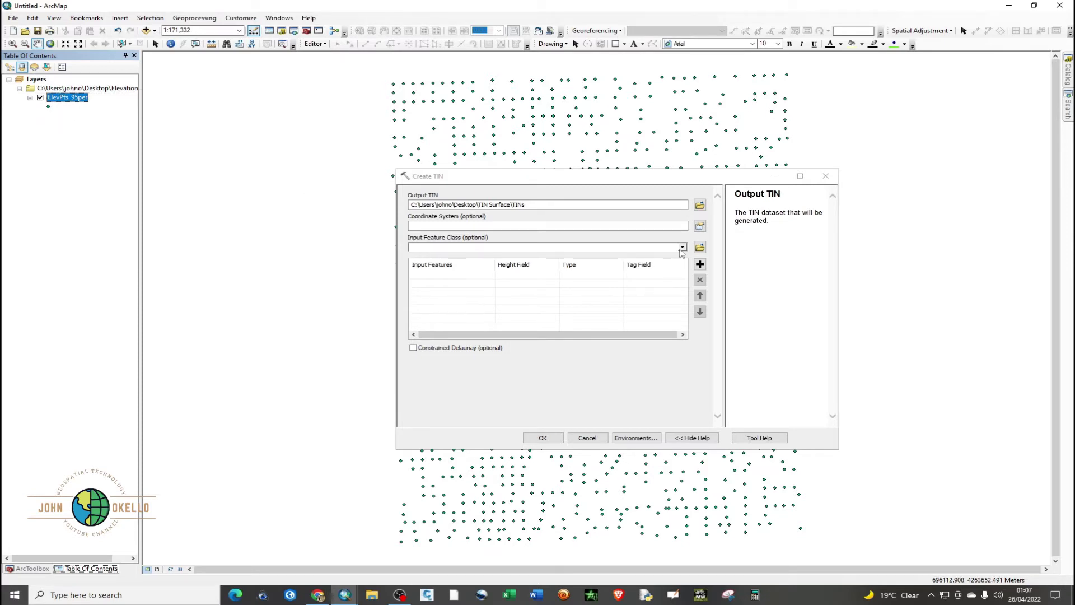
Step: Browse the coordinate system list to Projected Coordinate Systems > UTM
click(700, 226)
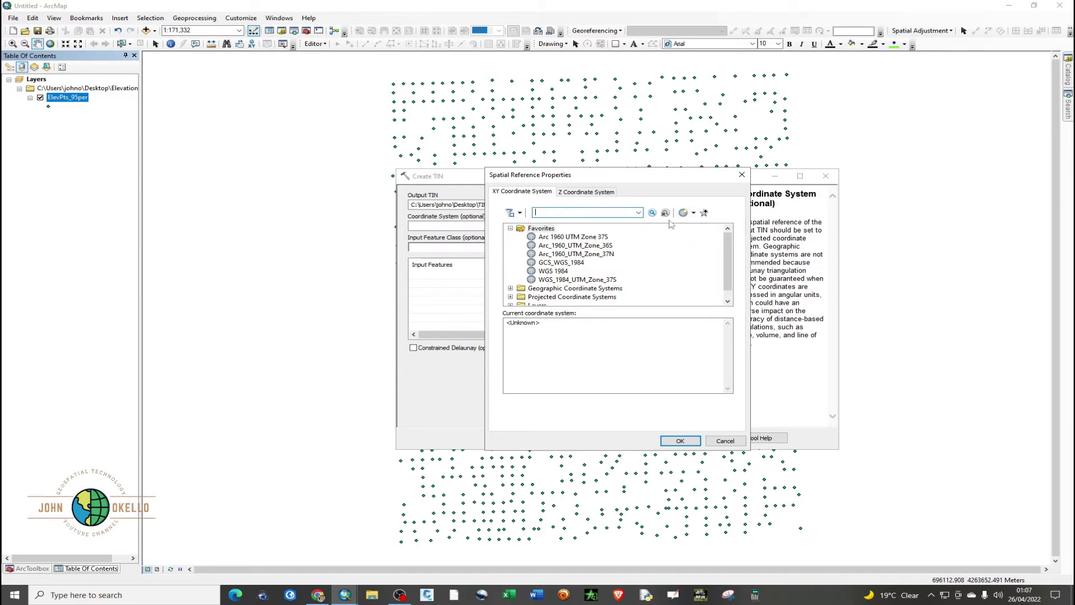
click(684, 215)
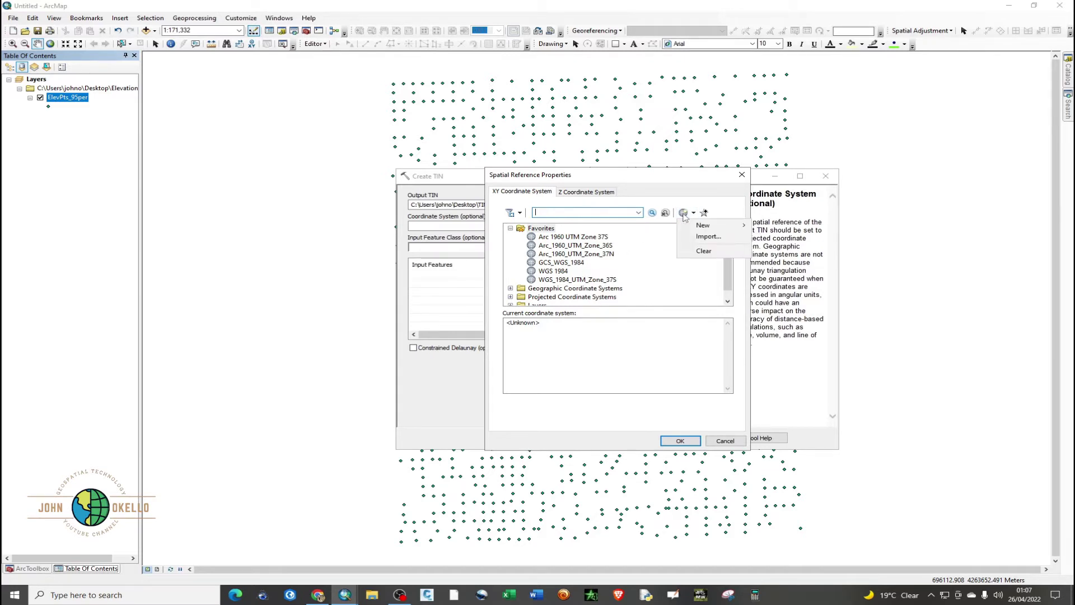
click(510, 297)
click(510, 297)
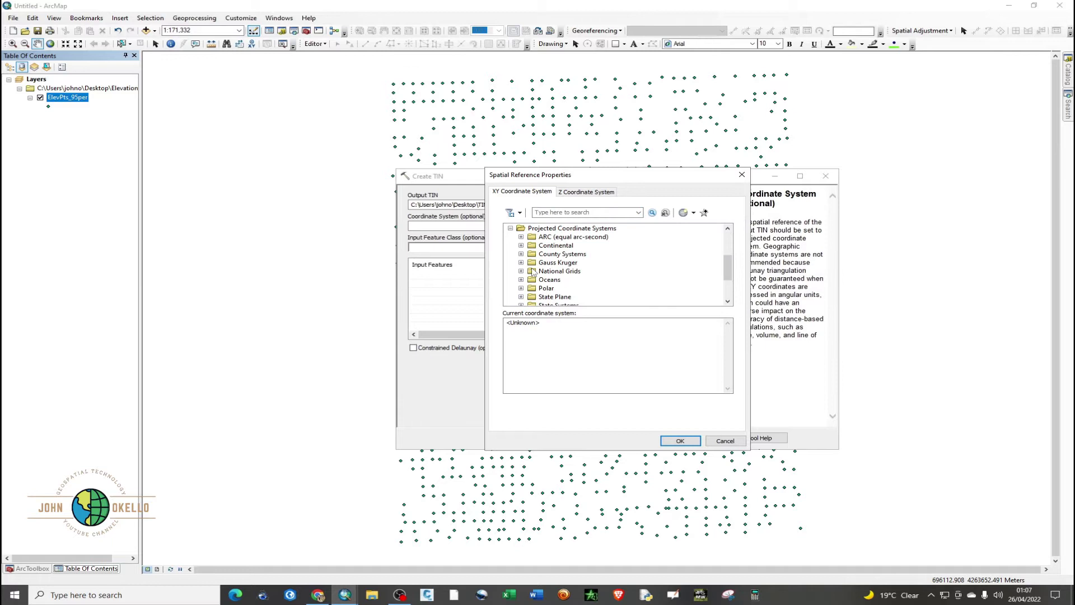
scroll(533, 272, down, 3)
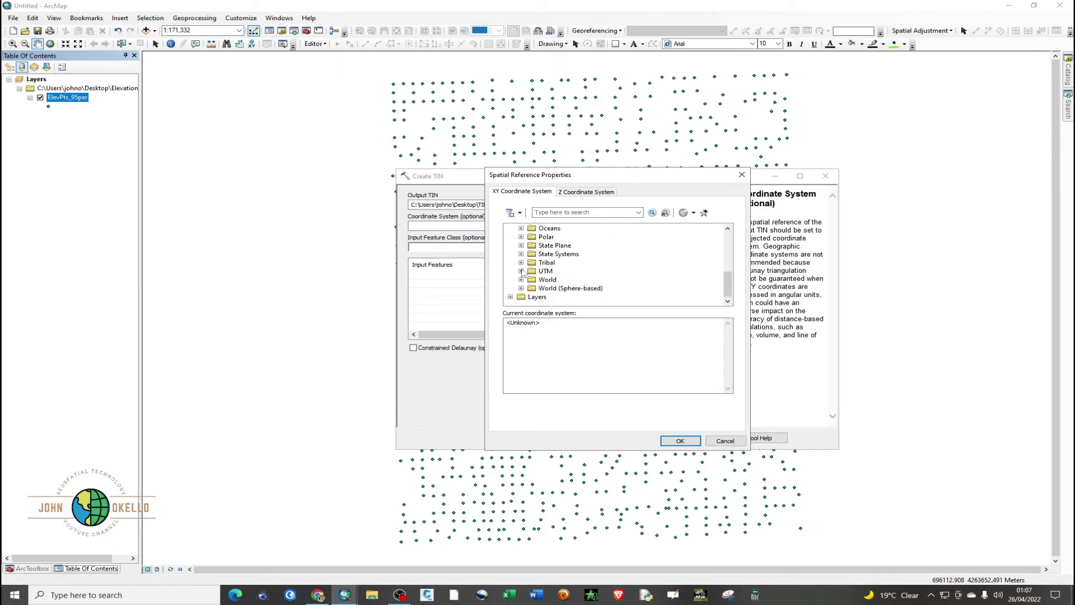
click(520, 272)
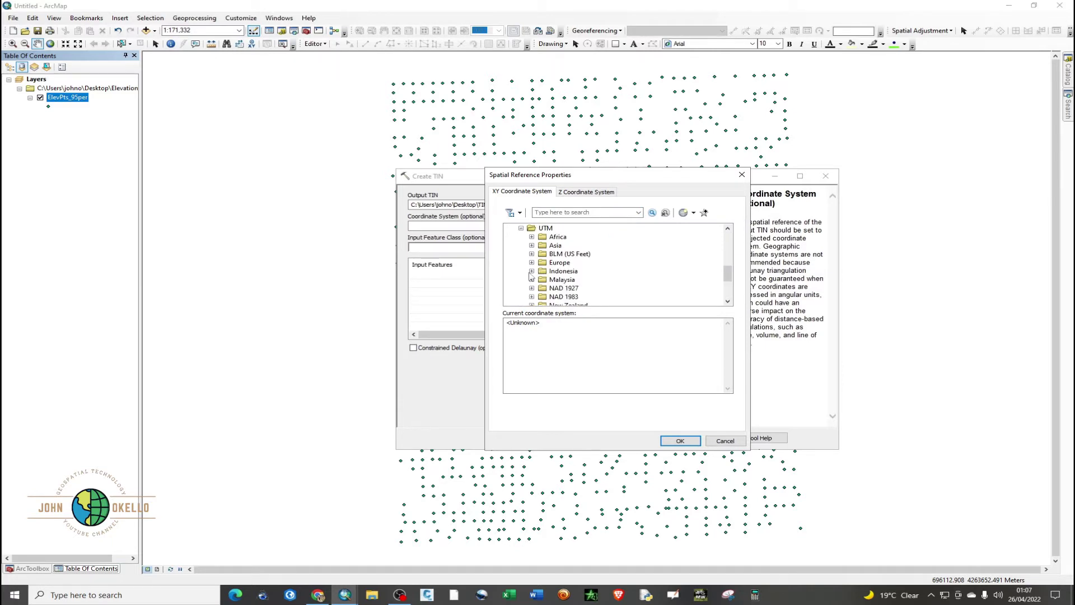
scroll(537, 273, down, 3)
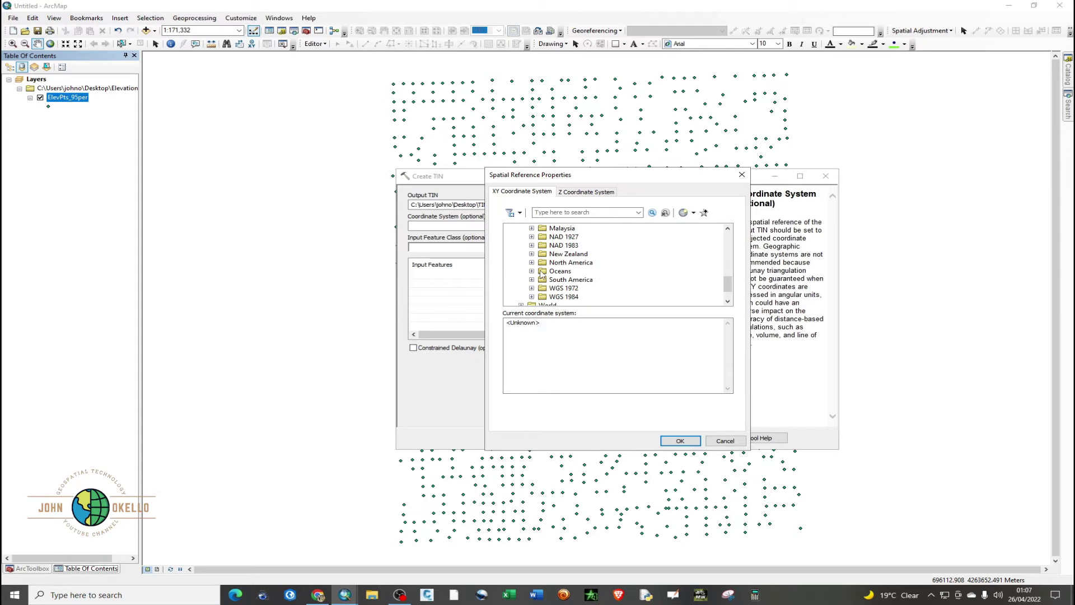
scroll(542, 274, down, 1)
scroll(542, 274, up, 2)
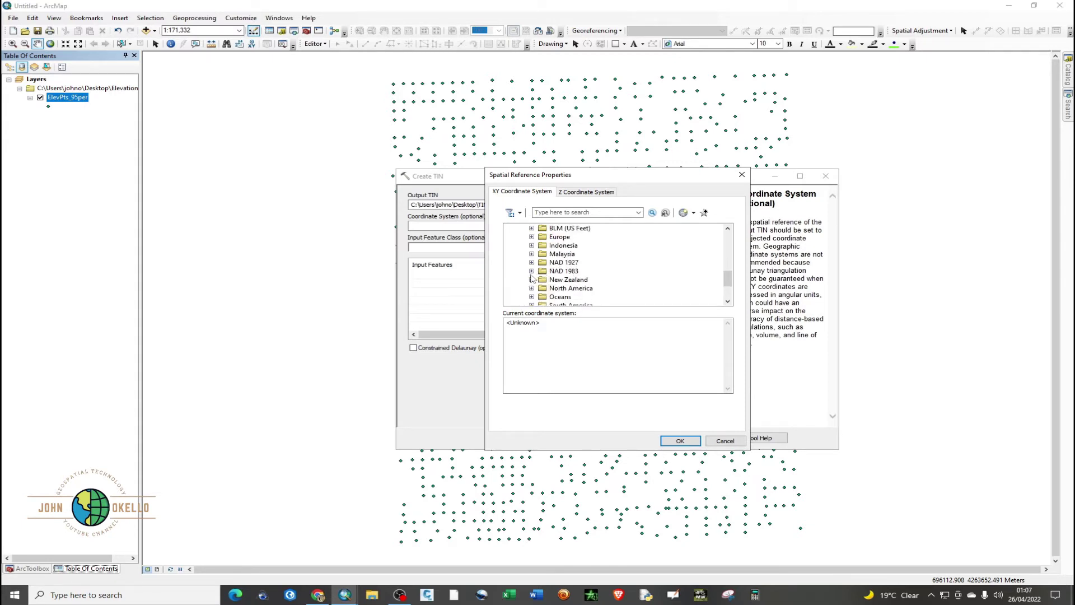
Step: Pick NAD 1983 UTM Zone 14N under NAD 1983 and confirm it for the TIN
click(532, 271)
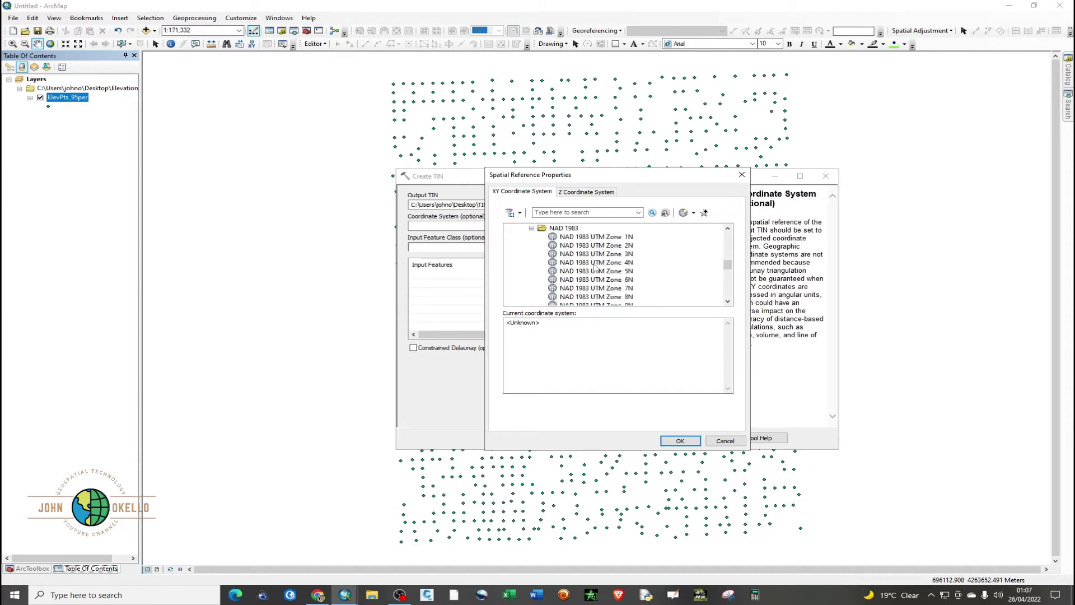
scroll(595, 267, down, 3)
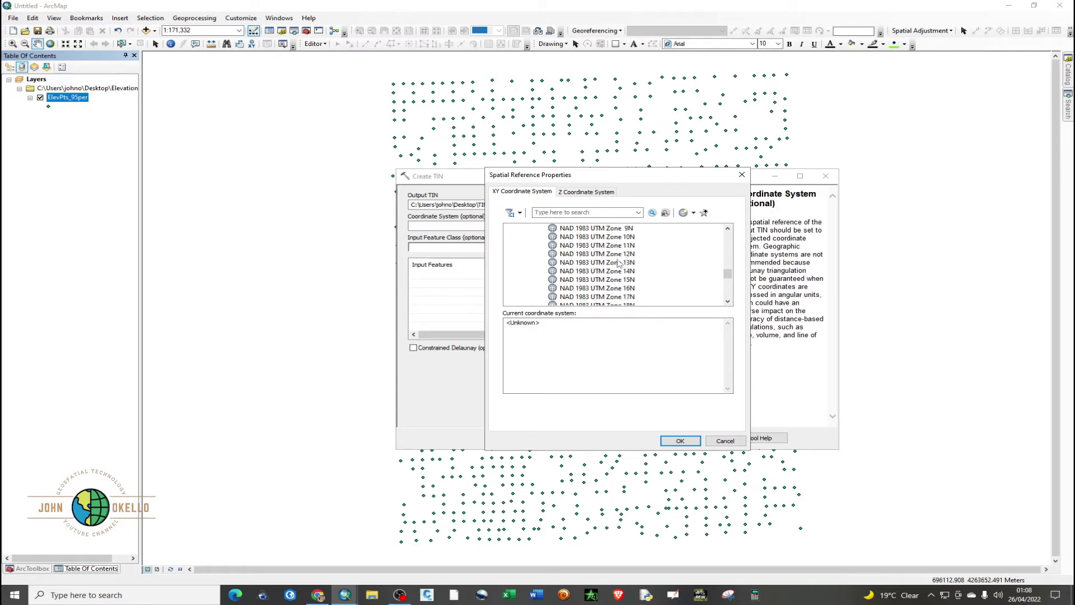
click(607, 272)
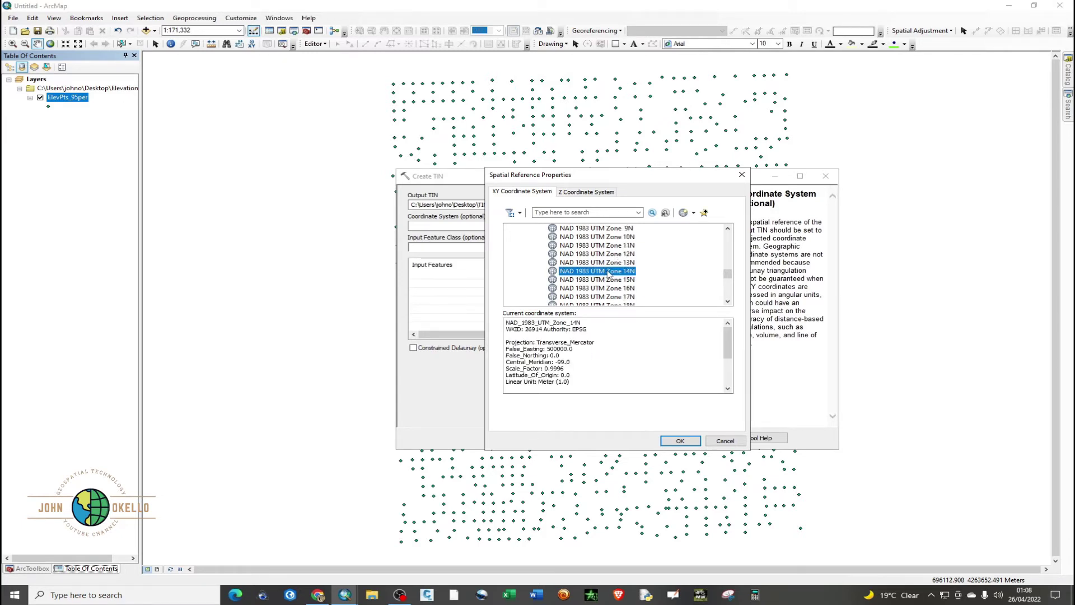
double_click(608, 272)
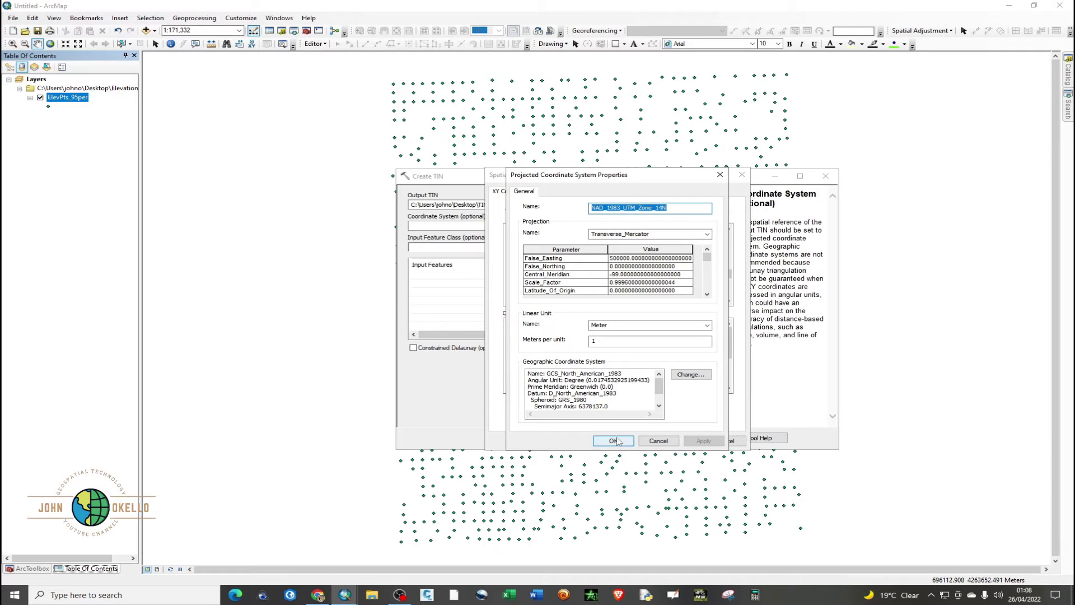
click(720, 174)
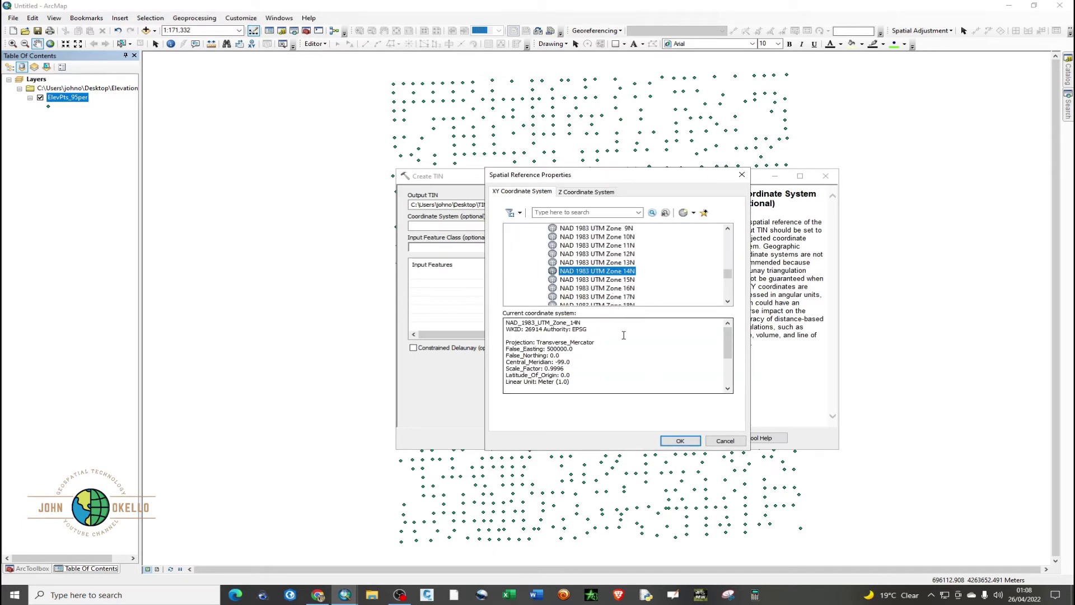
click(678, 440)
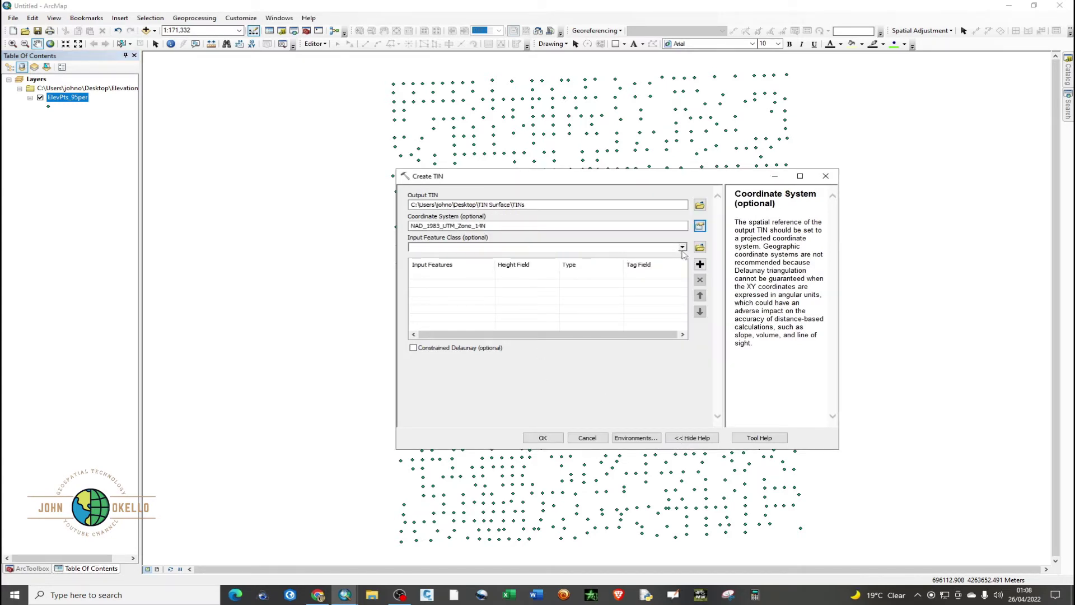
Step: Use ElevPts_95per with its ELEVATION field as input features and run Create TIN
click(682, 248)
click(460, 262)
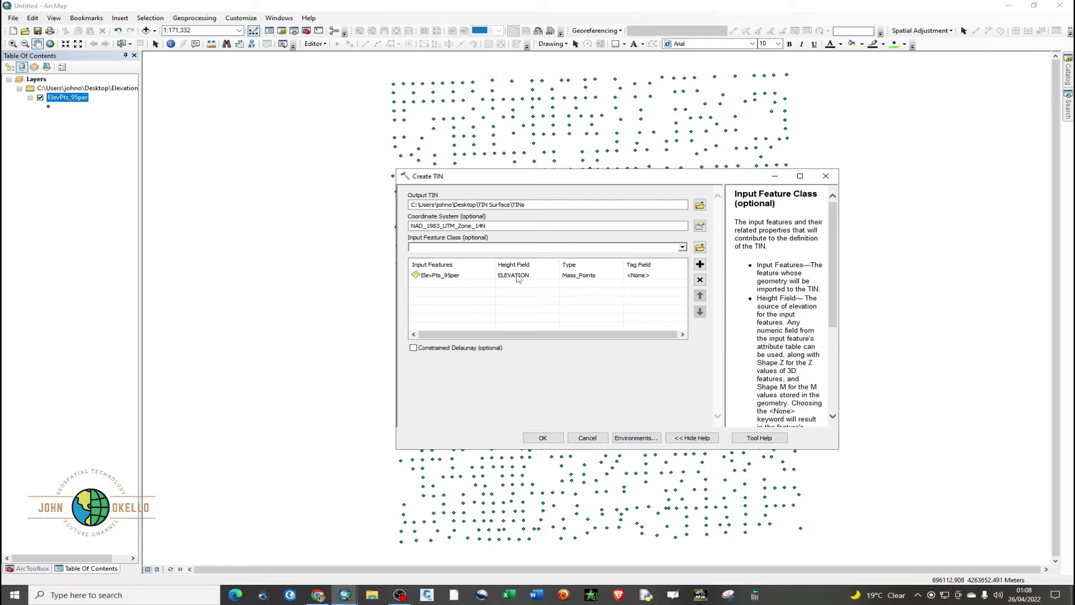
click(543, 439)
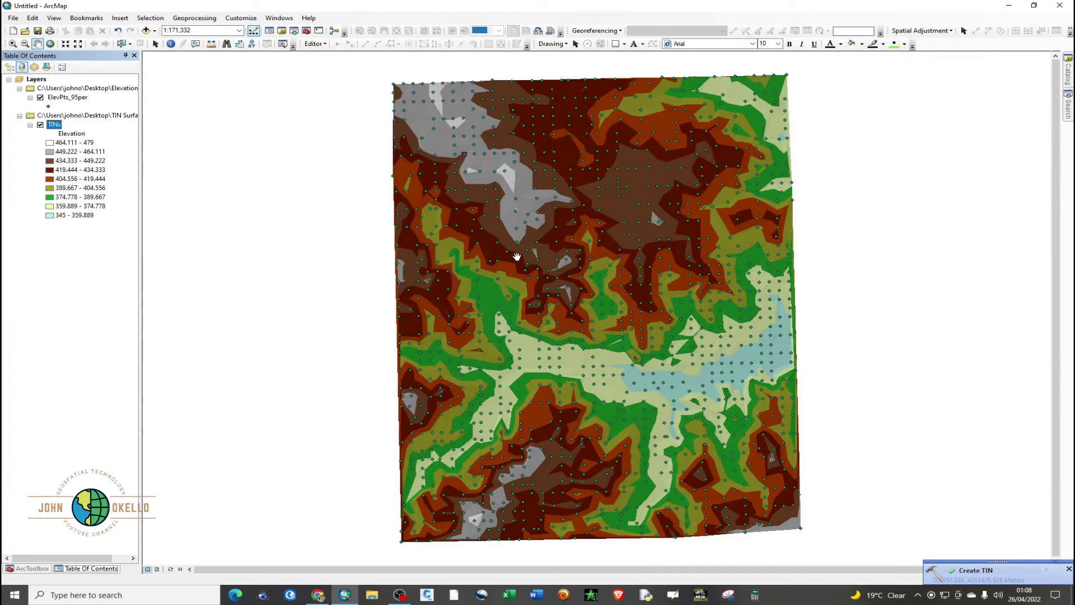
Step: Hide ElevPts_95per and set the TINs layer symbology to 5 classes
click(40, 98)
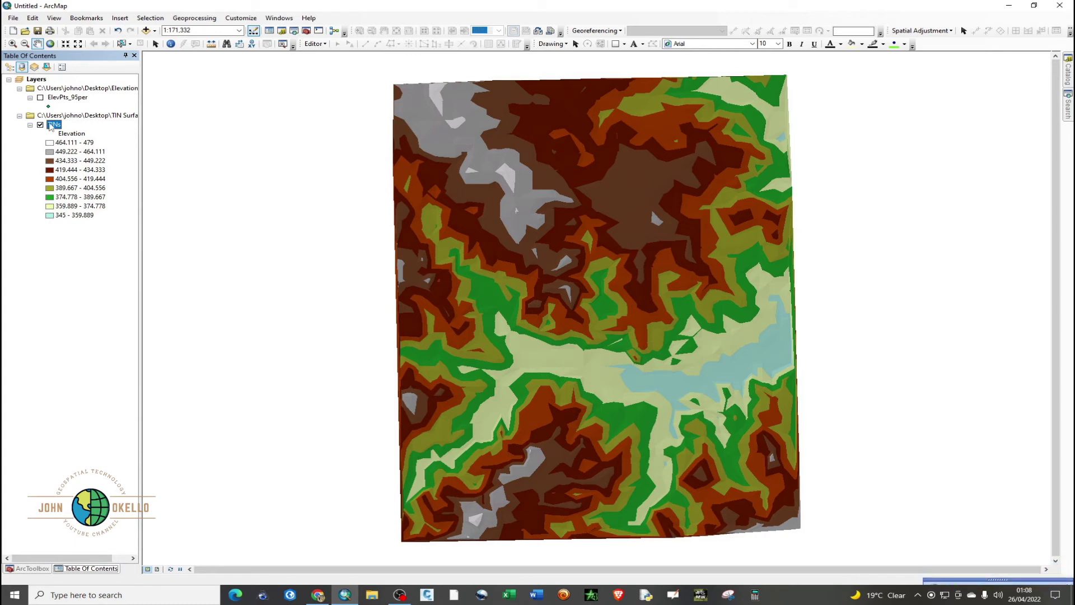
right_click(54, 124)
click(77, 234)
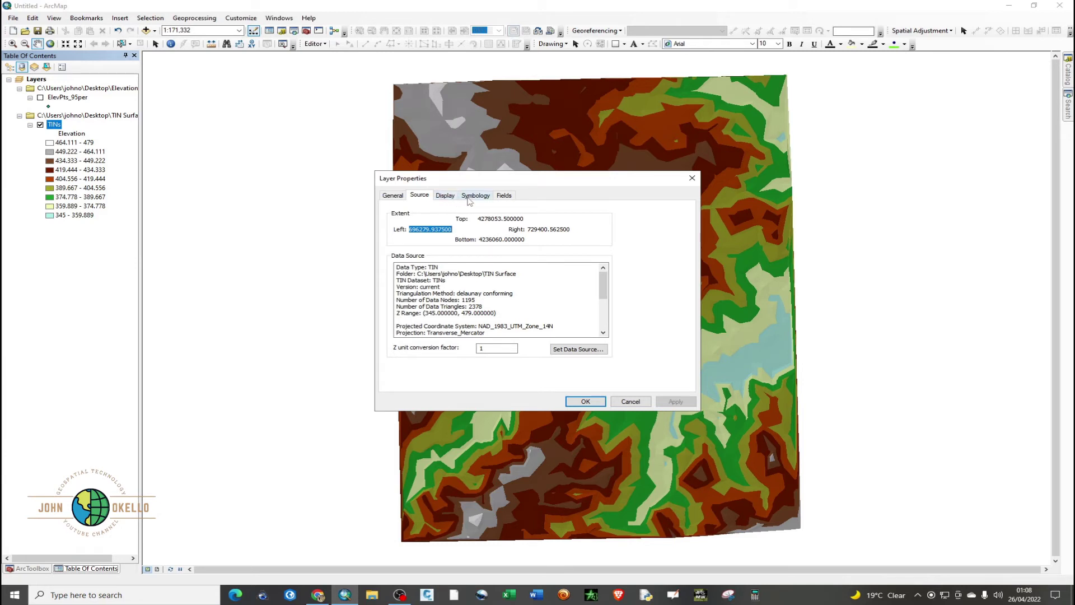
click(475, 195)
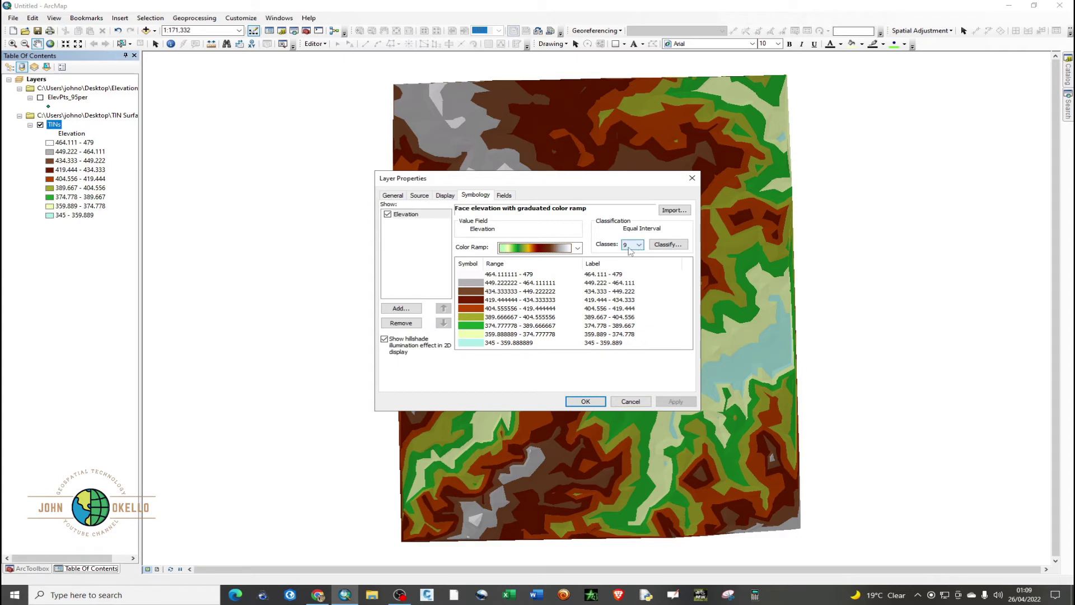
click(638, 246)
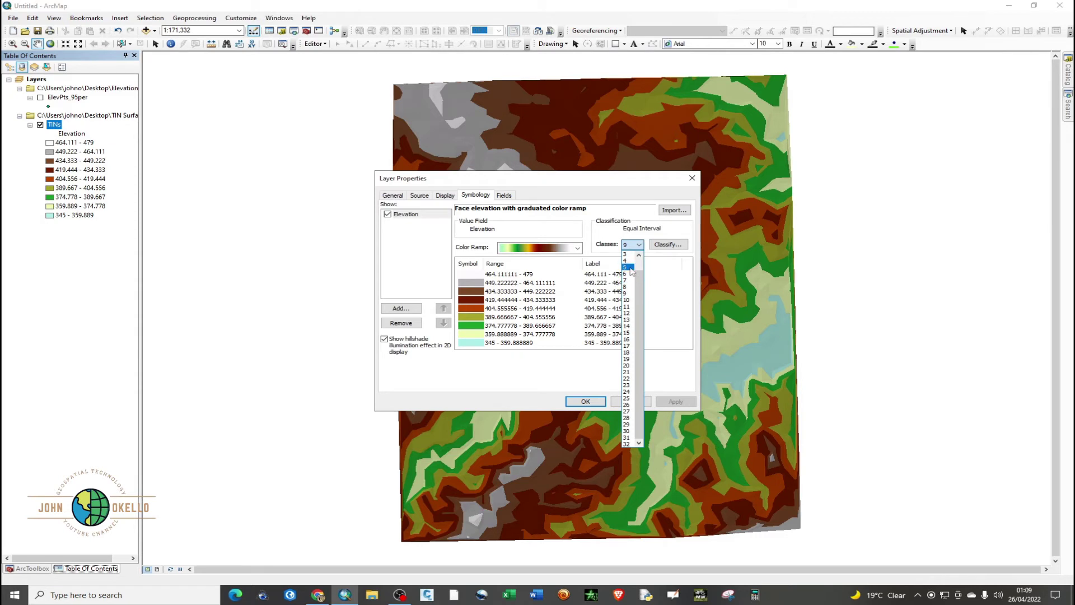
click(631, 268)
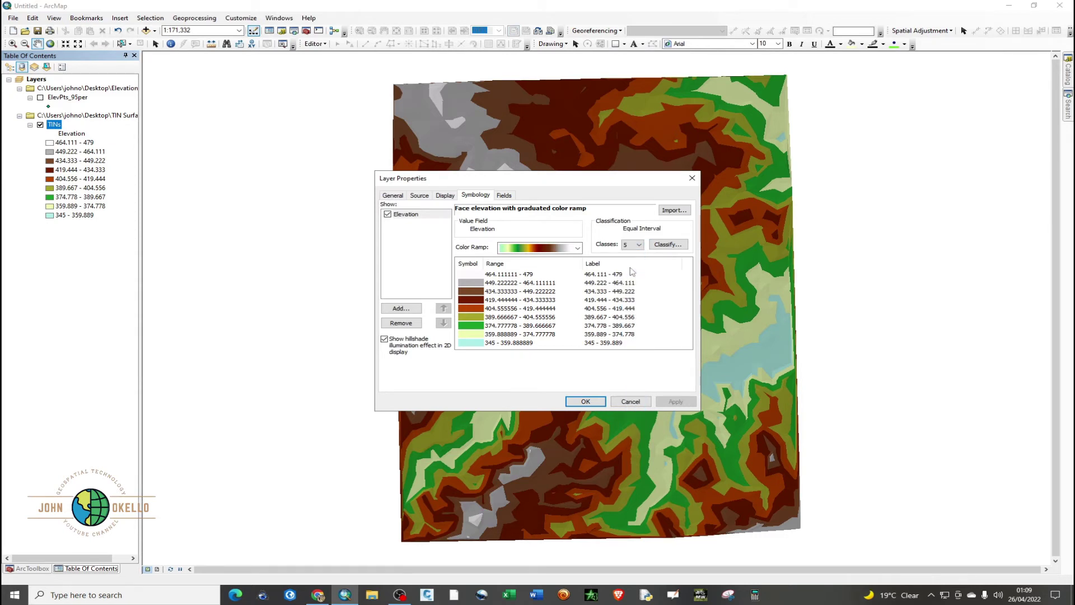
Step: Choose Natural Breaks (Jenks) as the TINs classification method
click(661, 246)
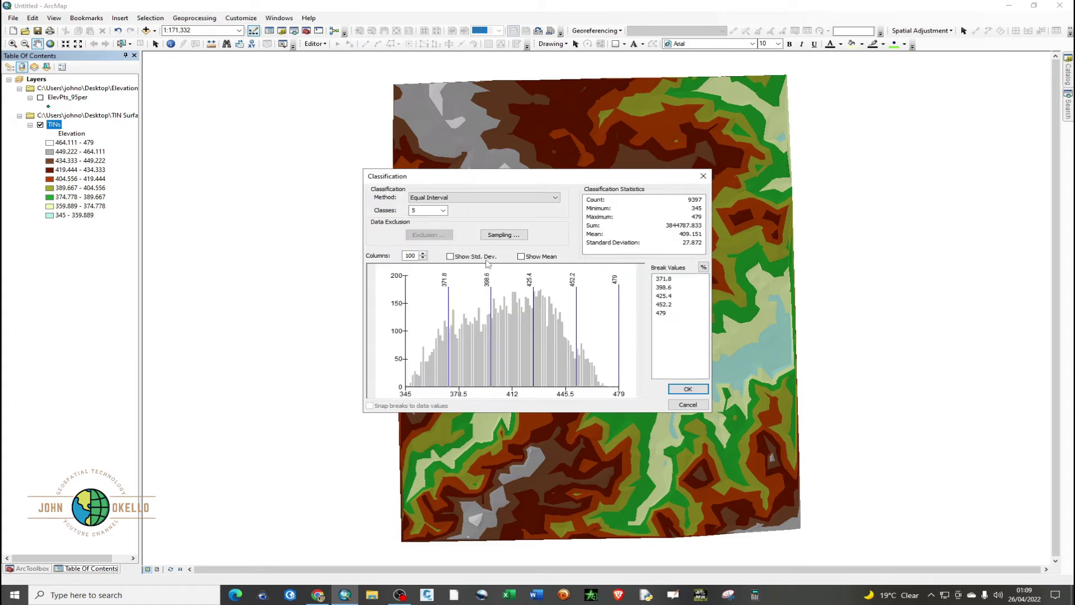
click(459, 201)
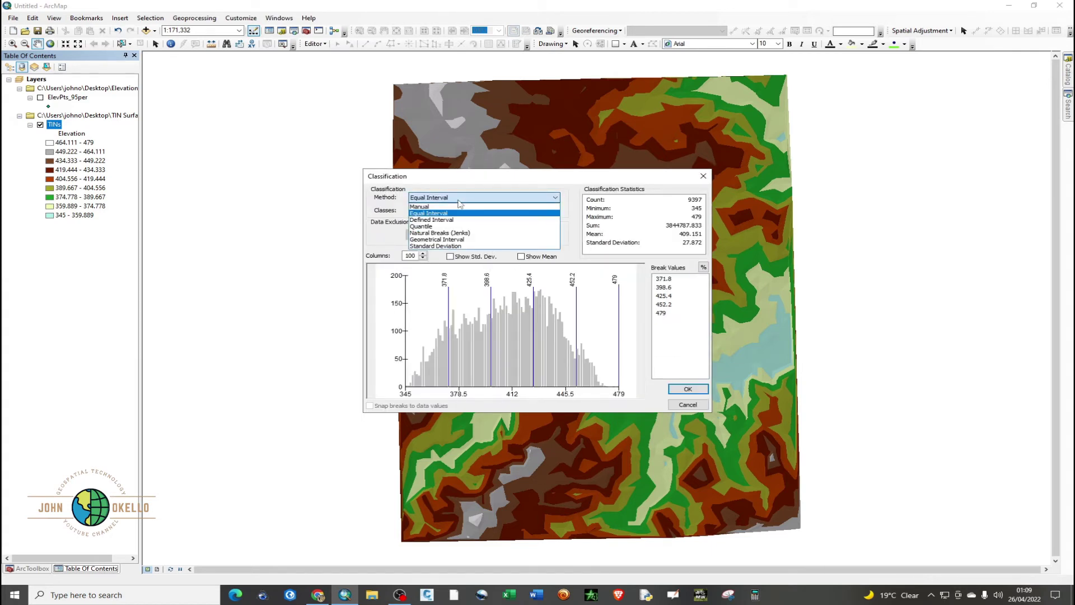
click(448, 234)
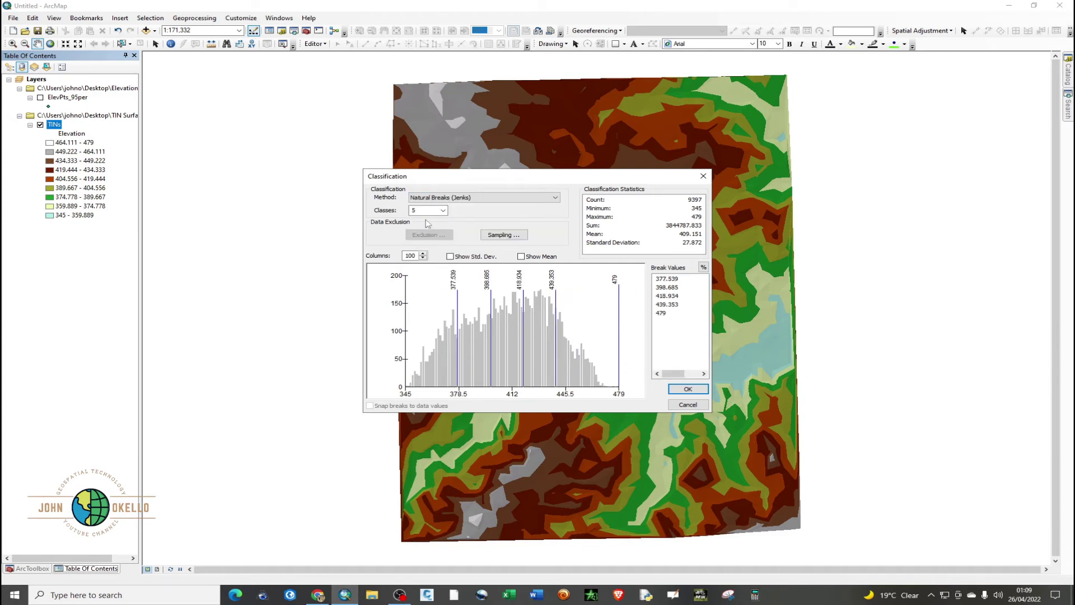
mouse_move(310, 592)
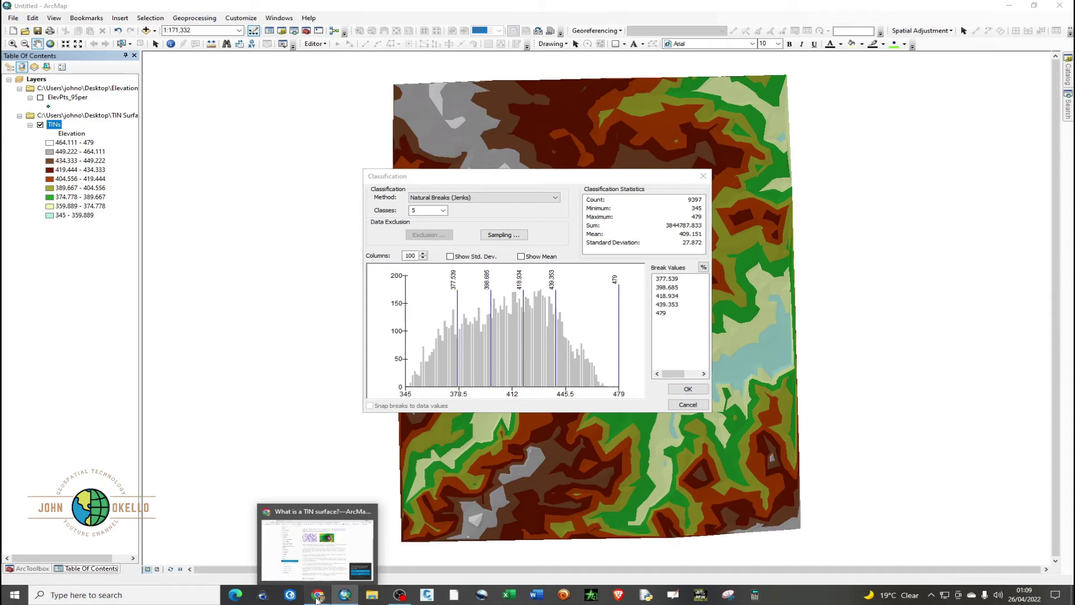
click(317, 597)
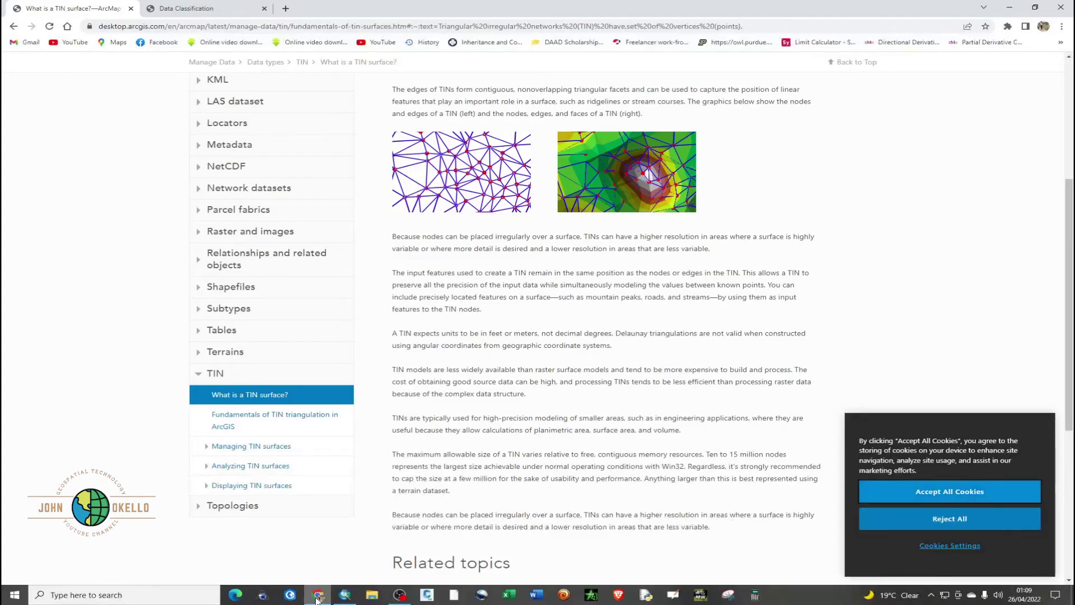
click(192, 9)
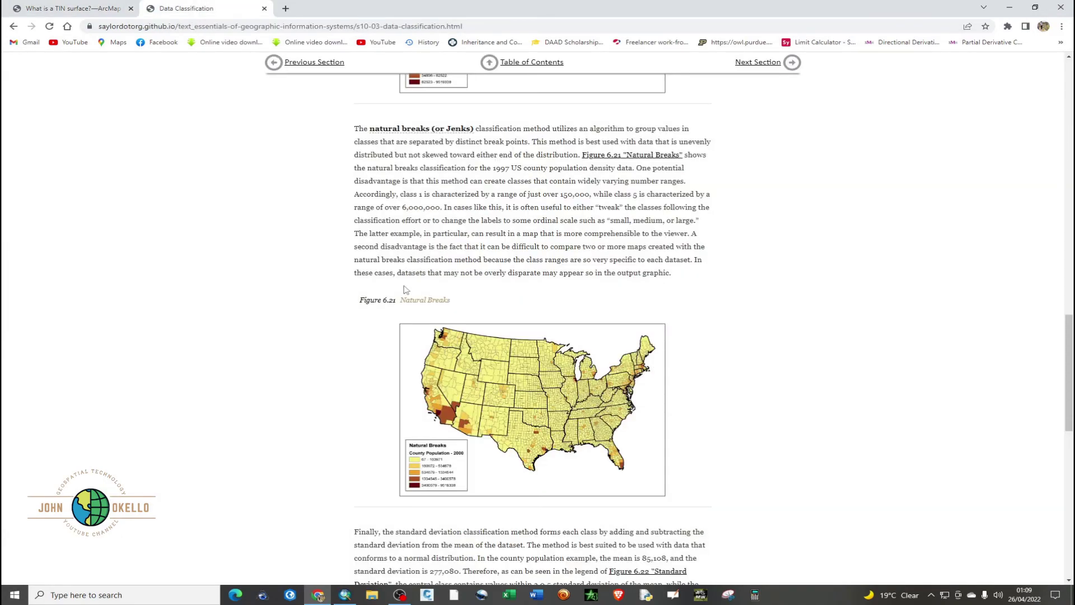
scroll(407, 288, up, 6)
scroll(407, 288, up, 15)
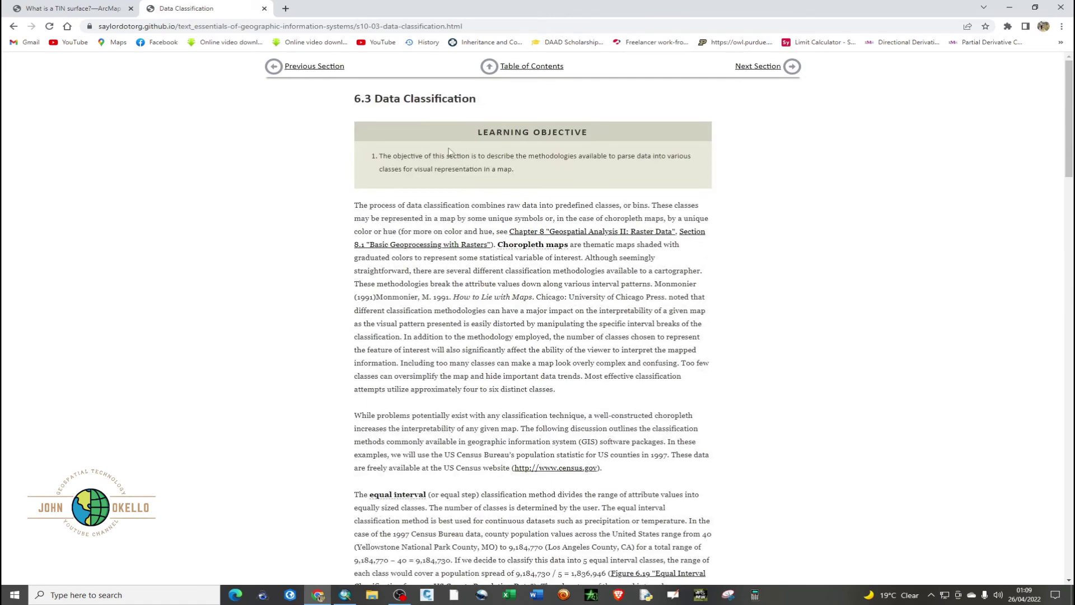
scroll(528, 211, down, 5)
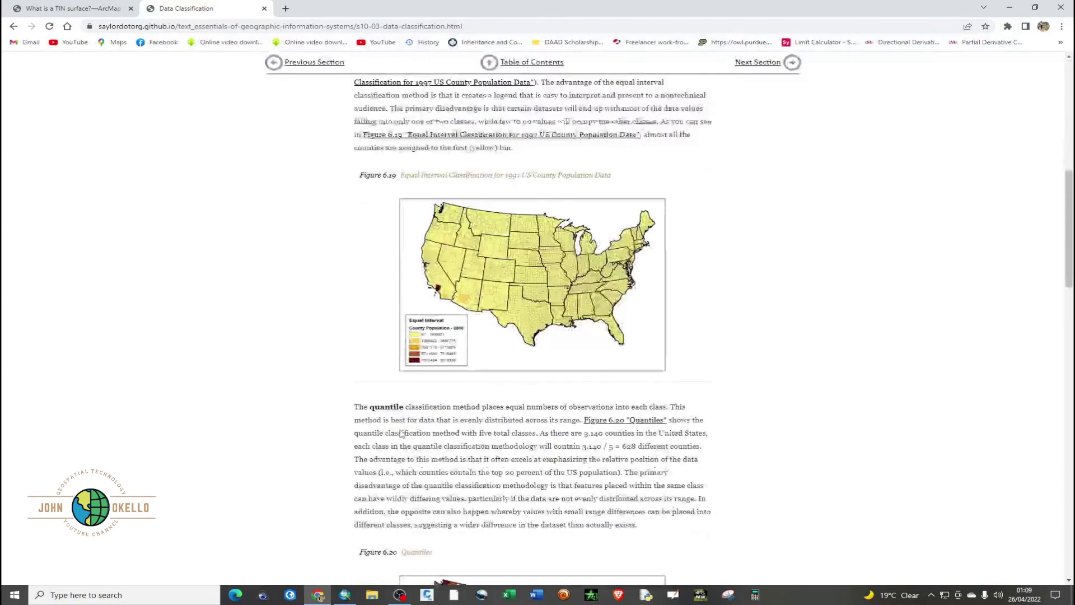
scroll(416, 268, down, 7)
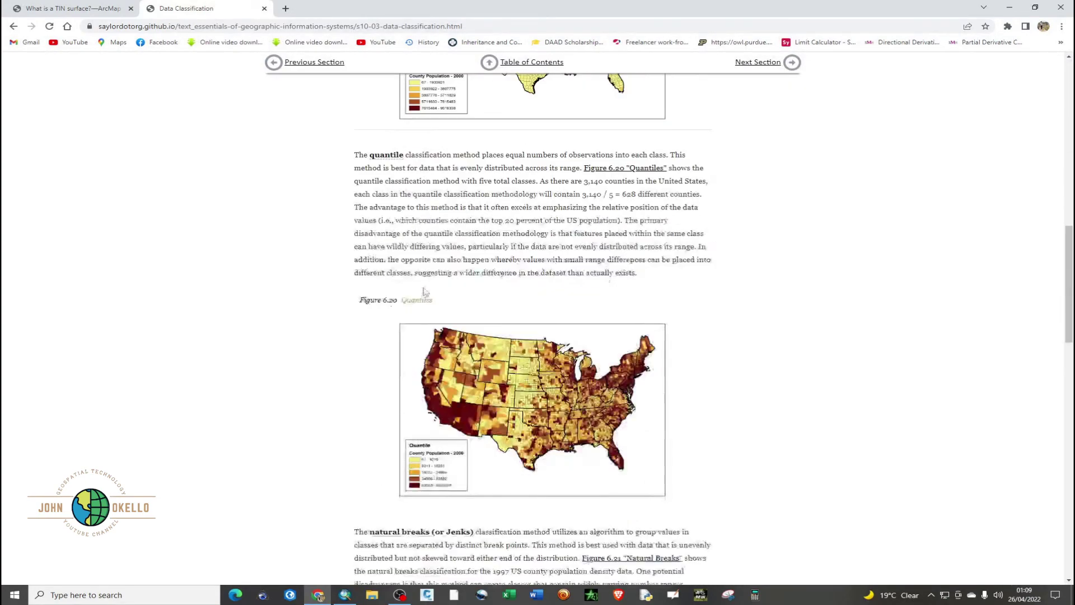
scroll(435, 250, down, 6)
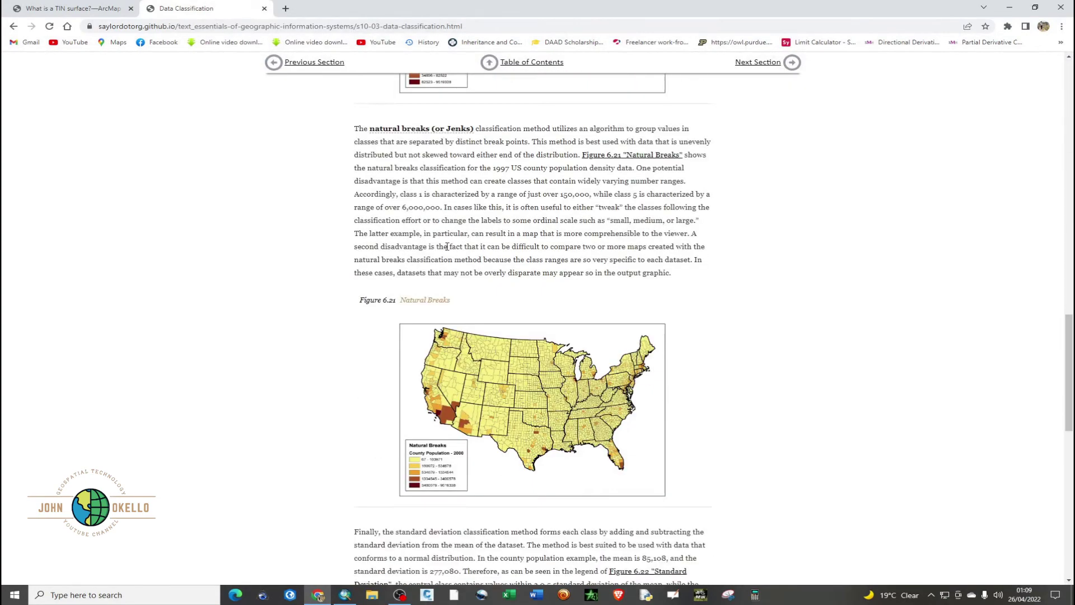
scroll(449, 249, up, 5)
scroll(448, 245, down, 13)
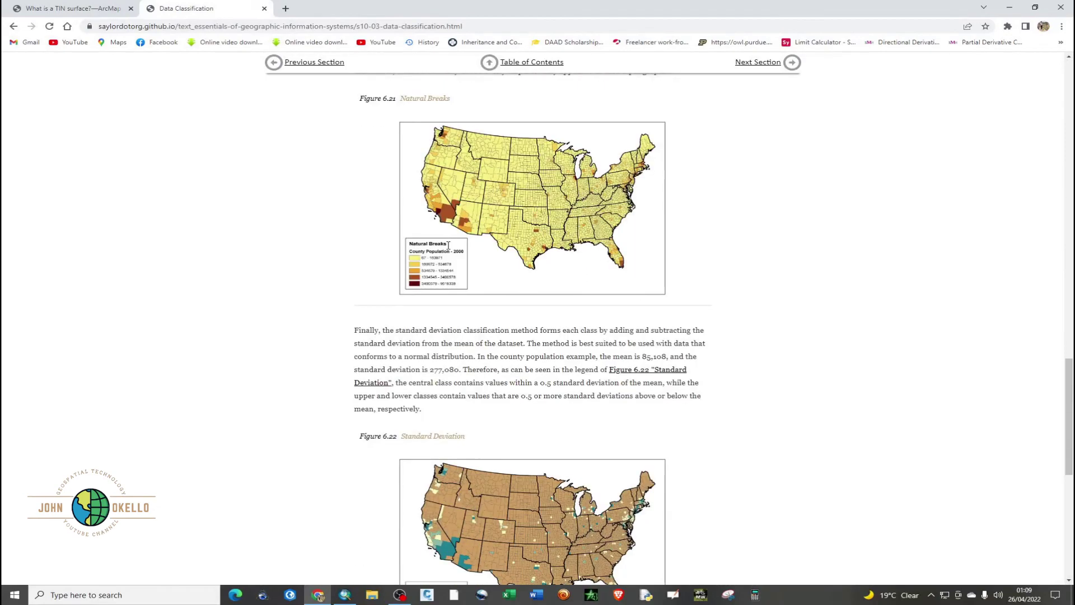
scroll(431, 317, up, 13)
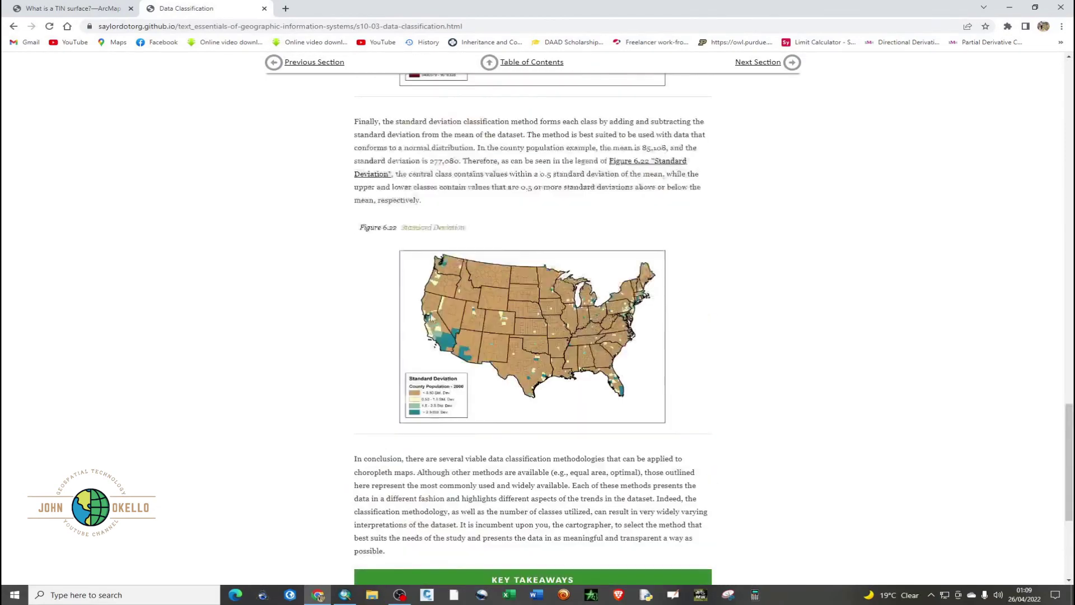
scroll(431, 313, up, 3)
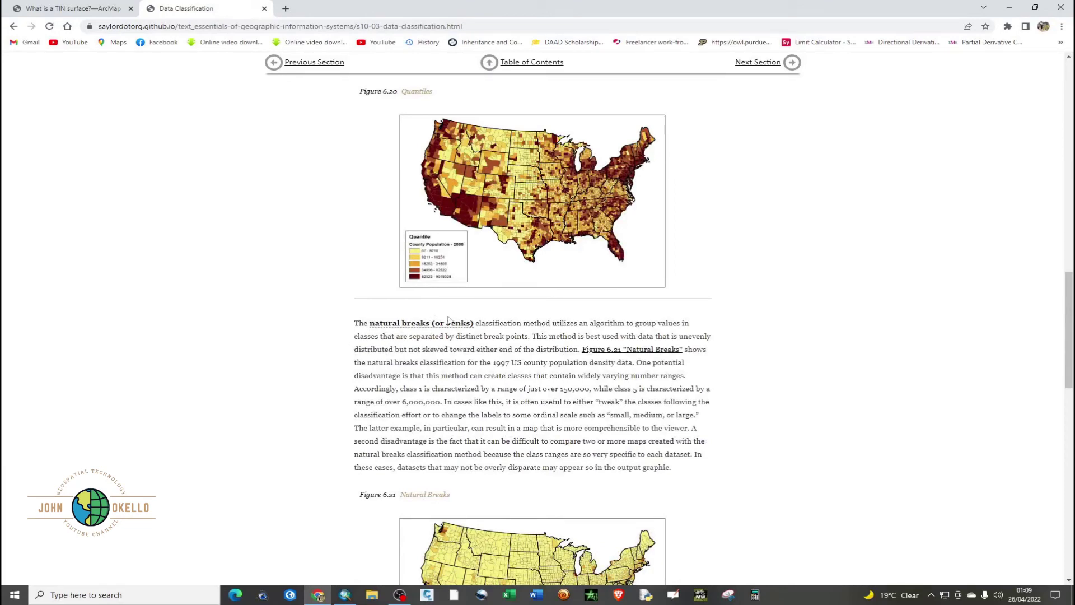
scroll(416, 300, up, 8)
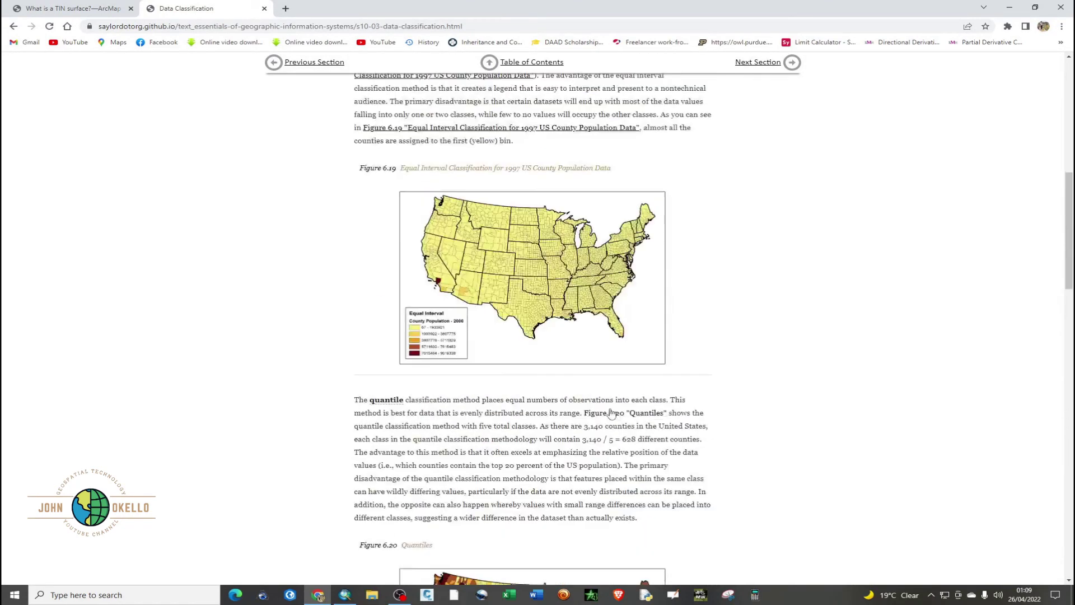
scroll(415, 300, up, 5)
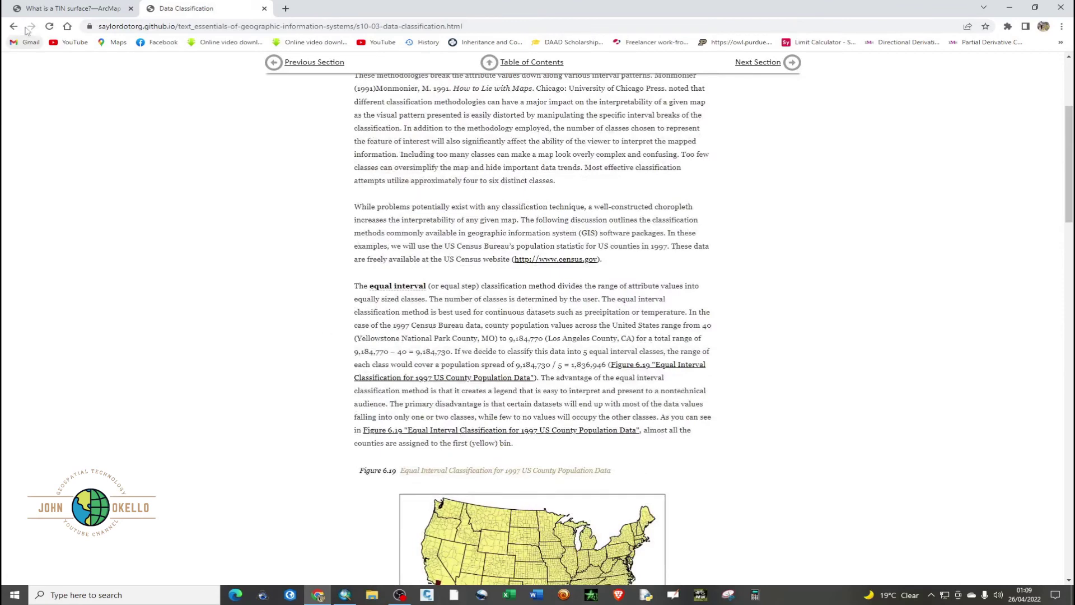
click(1008, 8)
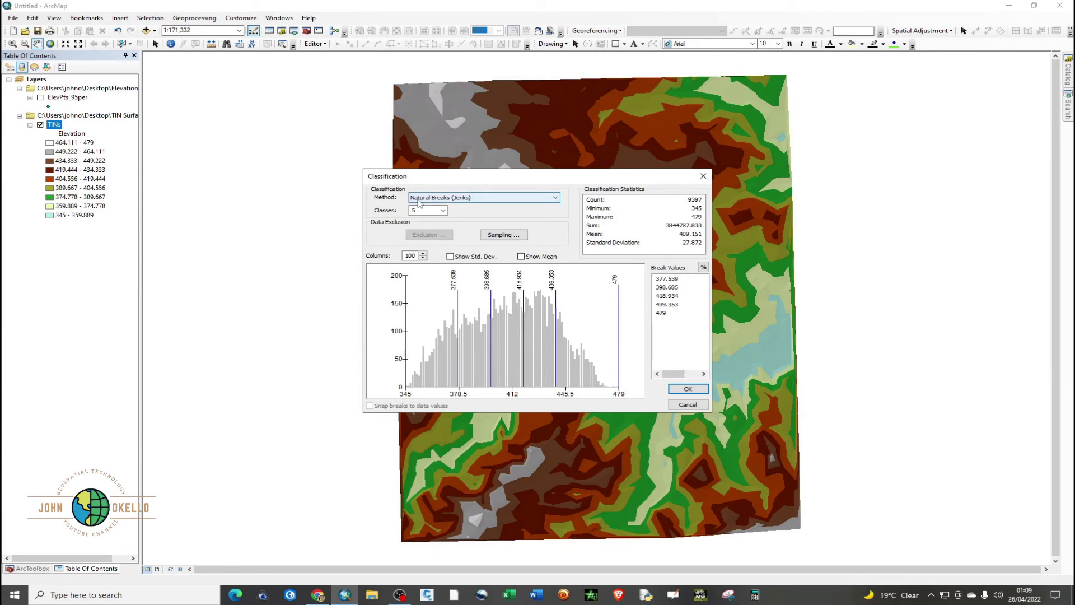
Step: Apply a 10-class Natural Breaks classification to the TINs surface
click(443, 210)
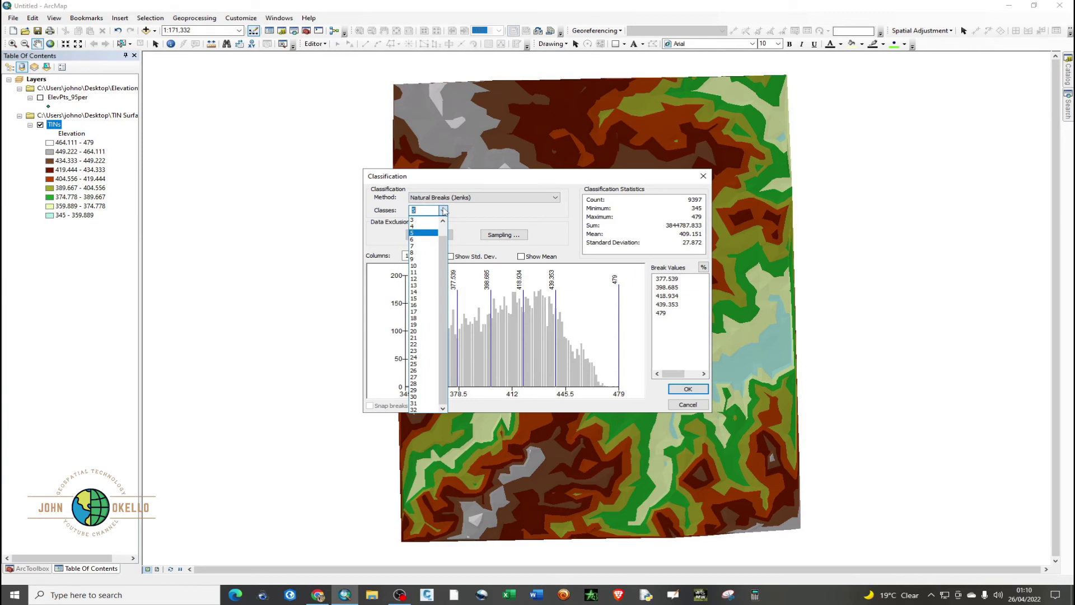
click(424, 266)
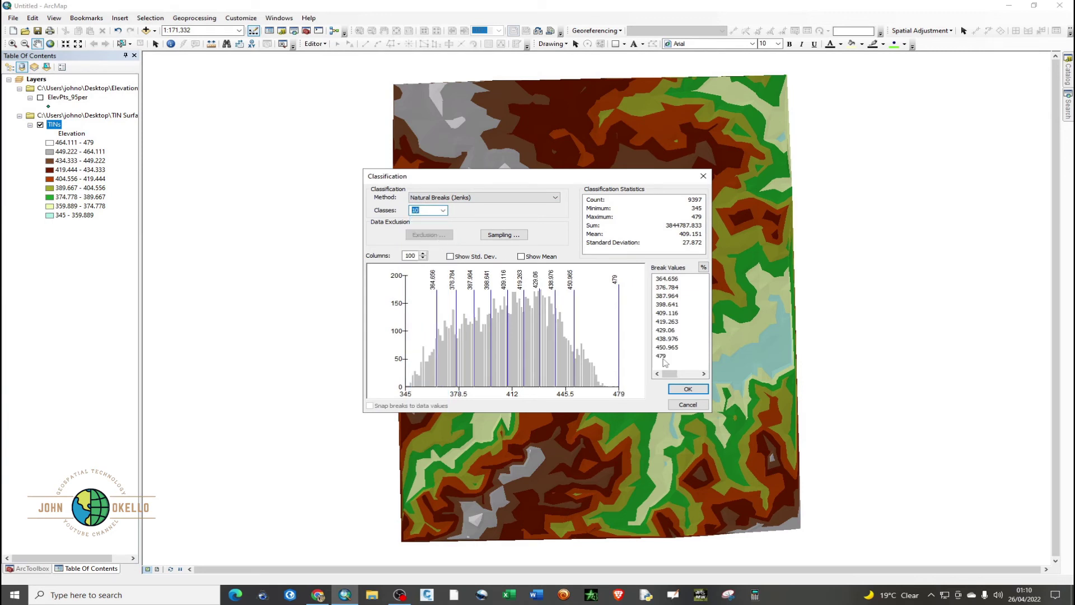
click(688, 389)
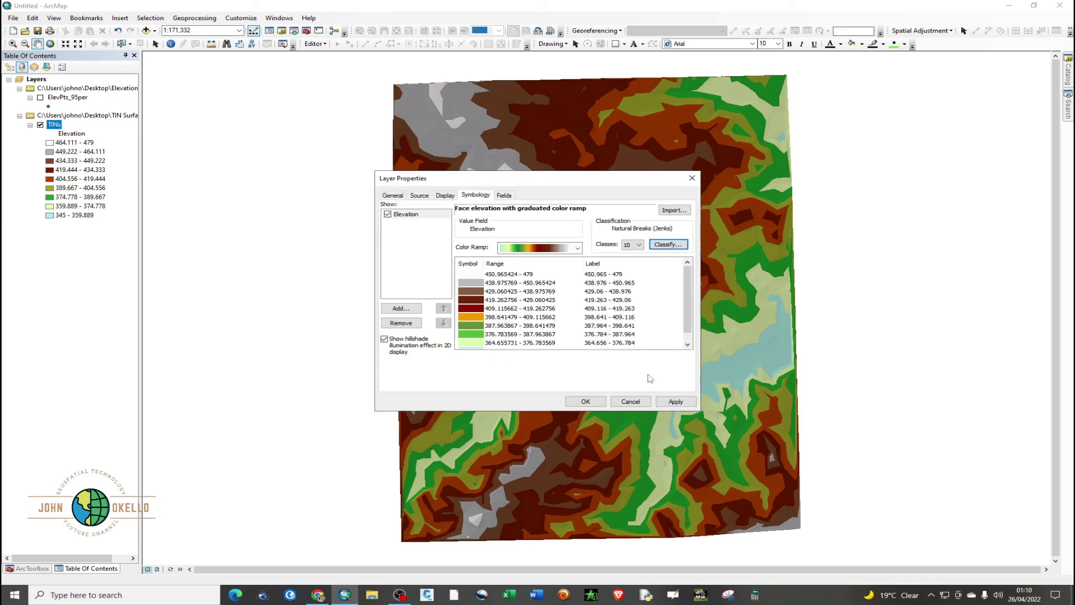
click(667, 401)
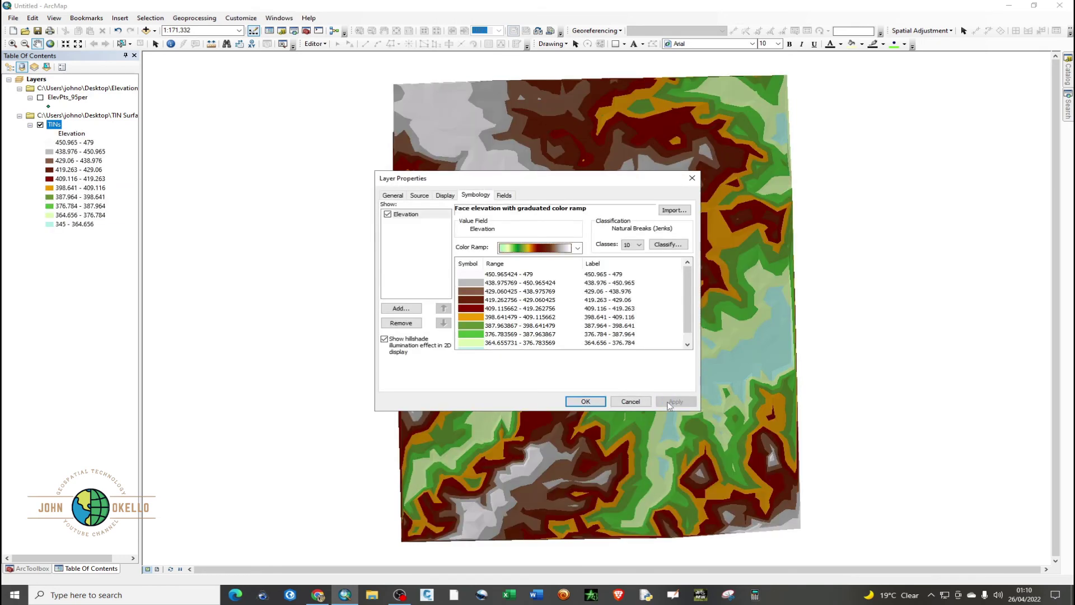
Step: Reduce the TINs symbology to 5 classes, keep the colour ramp, apply and close
drag(626, 179, 382, 261)
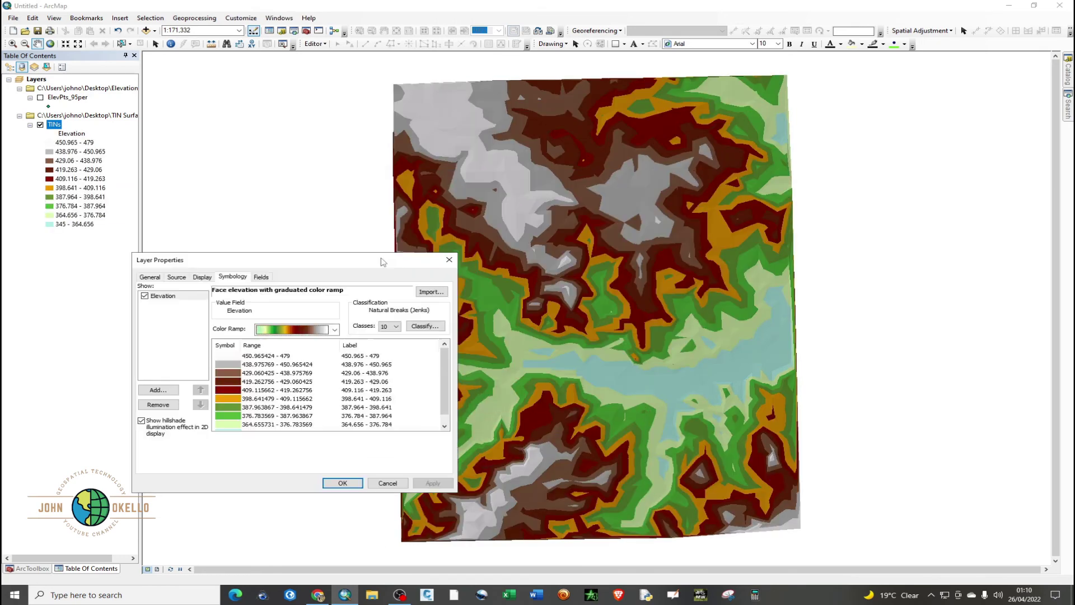
click(393, 326)
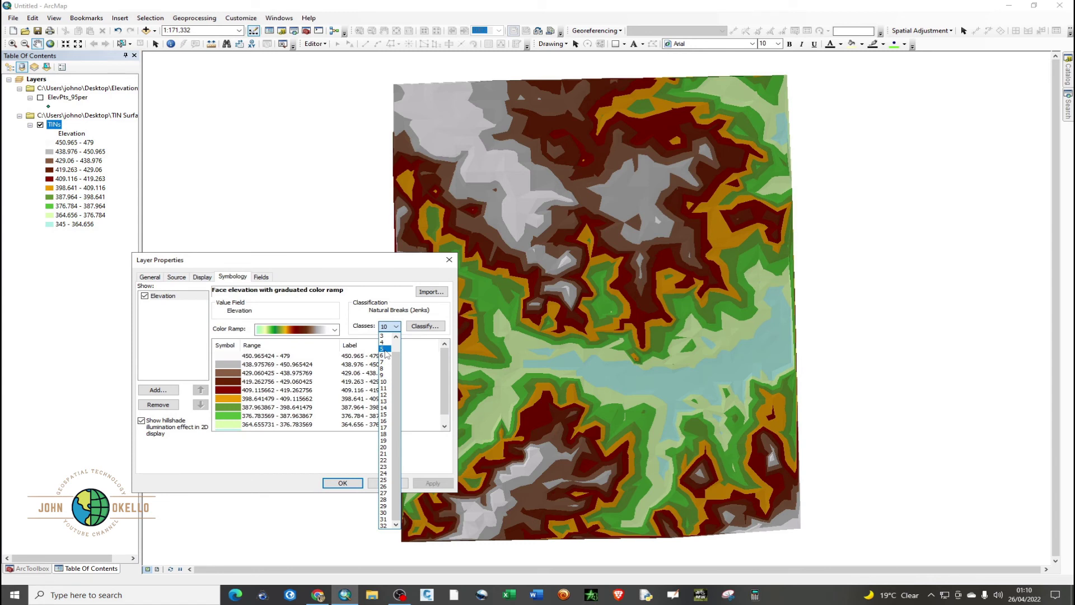
click(385, 348)
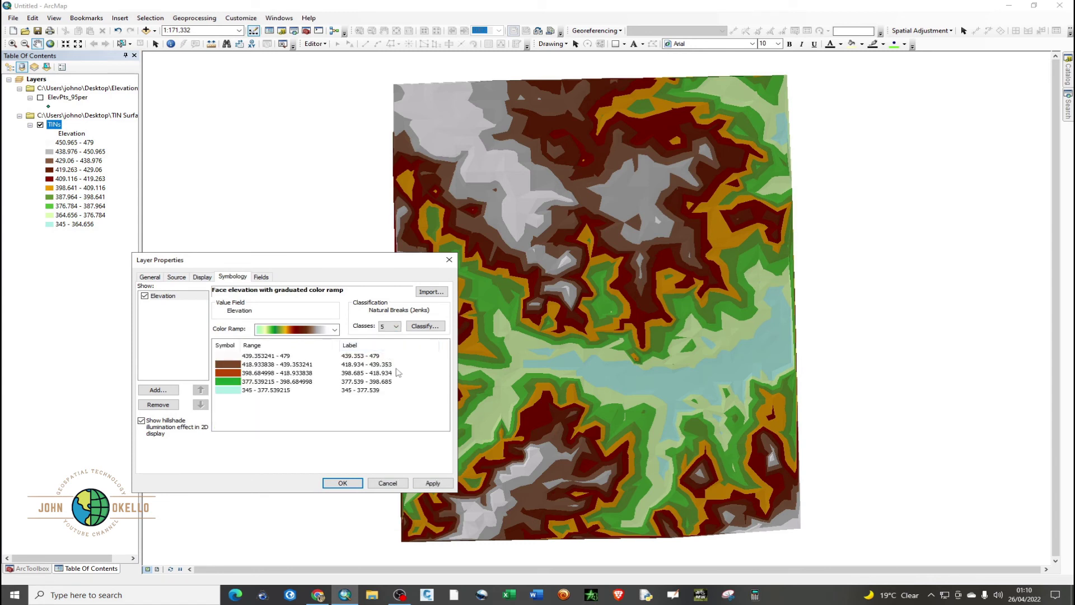
click(335, 329)
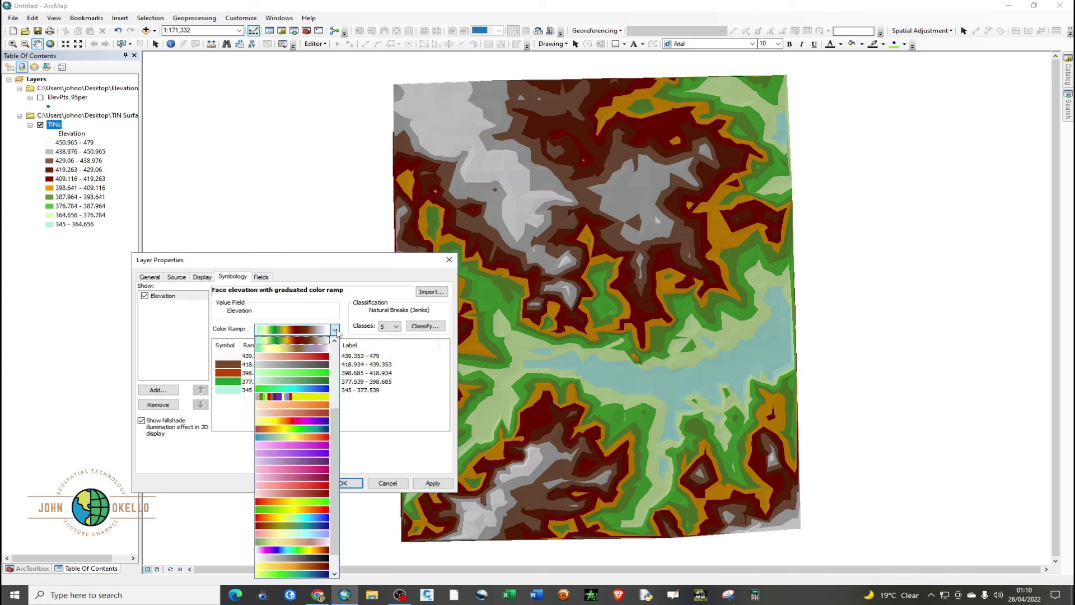
click(335, 329)
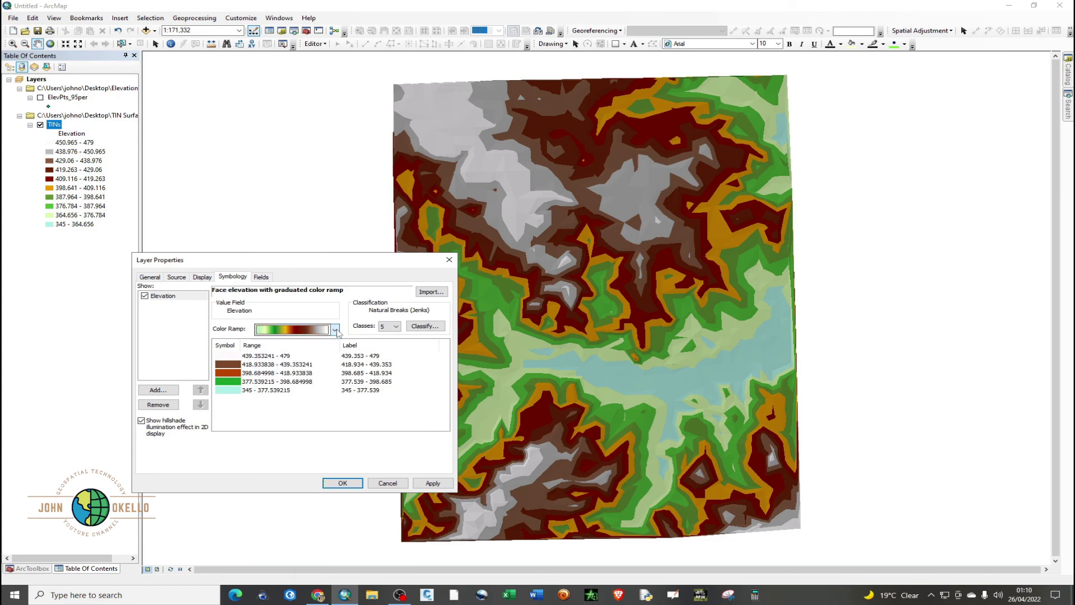
click(433, 483)
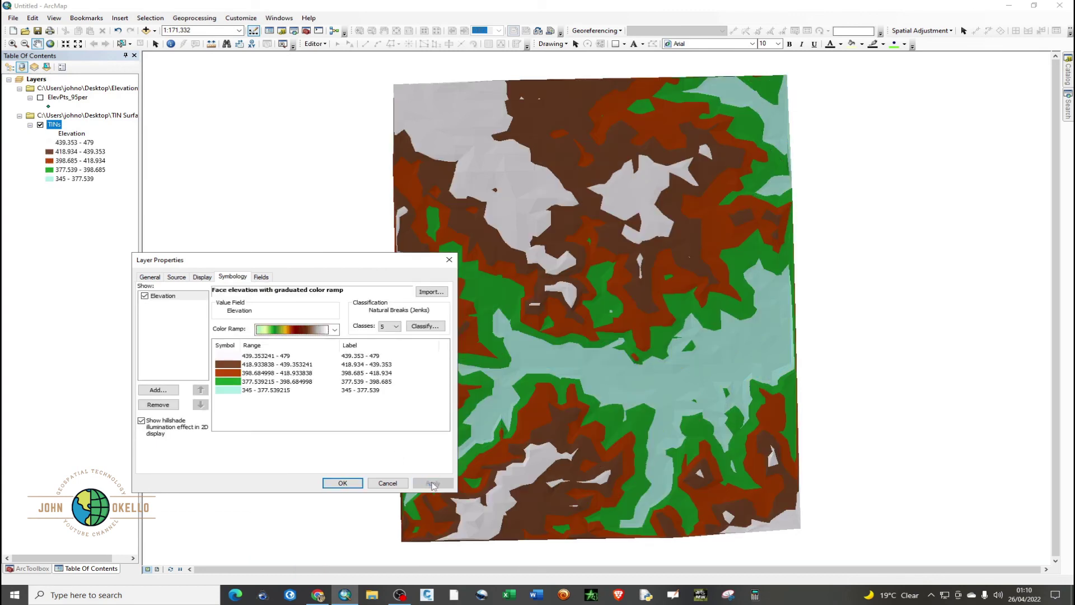
click(343, 483)
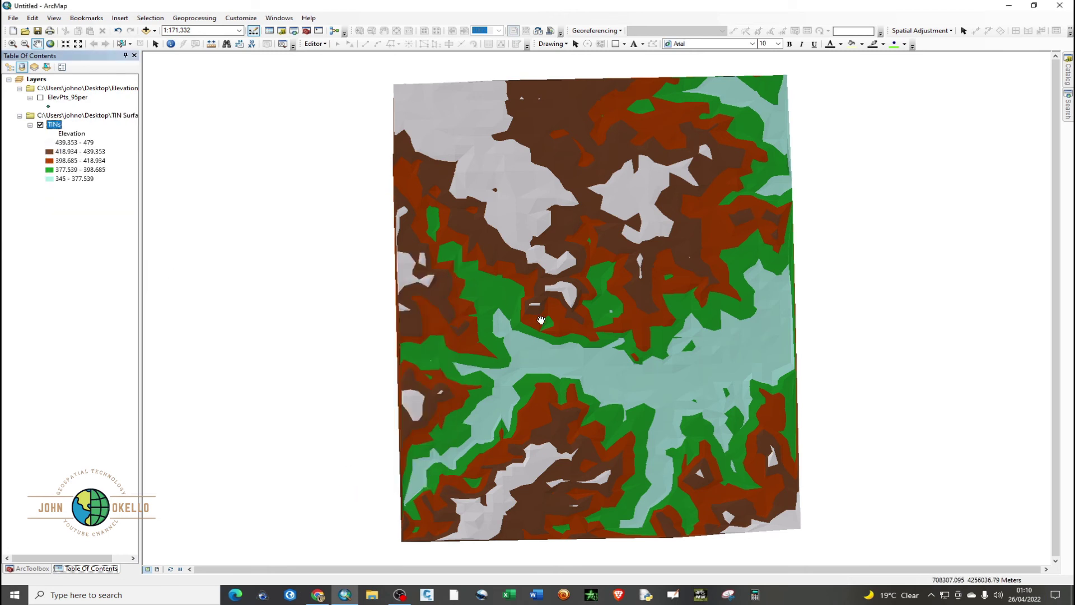
mouse_move(547, 319)
mouse_down()
mouse_move(507, 314)
mouse_move(532, 324)
mouse_up()
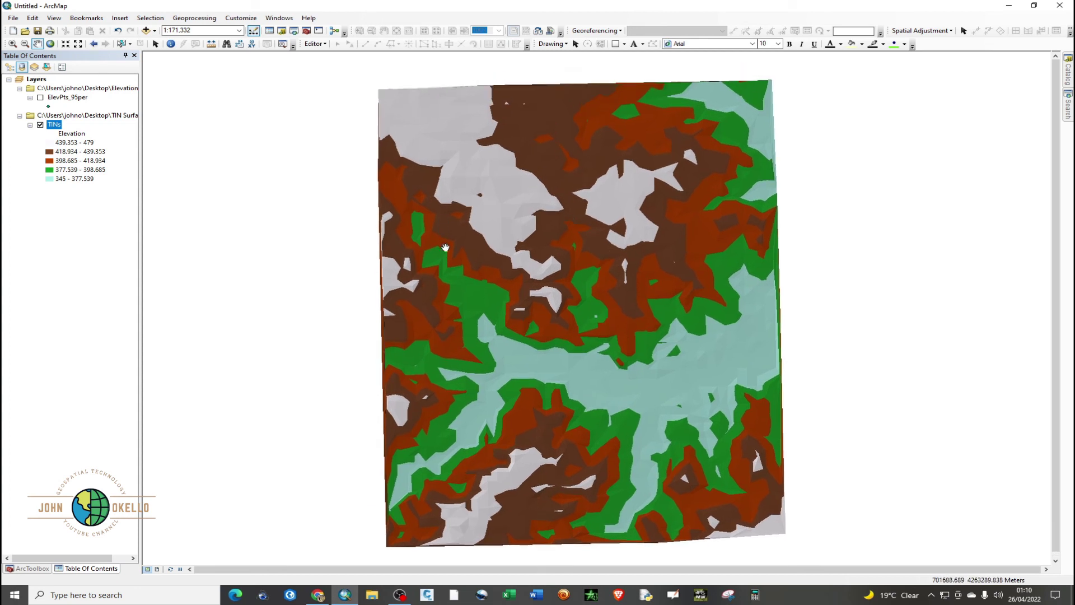